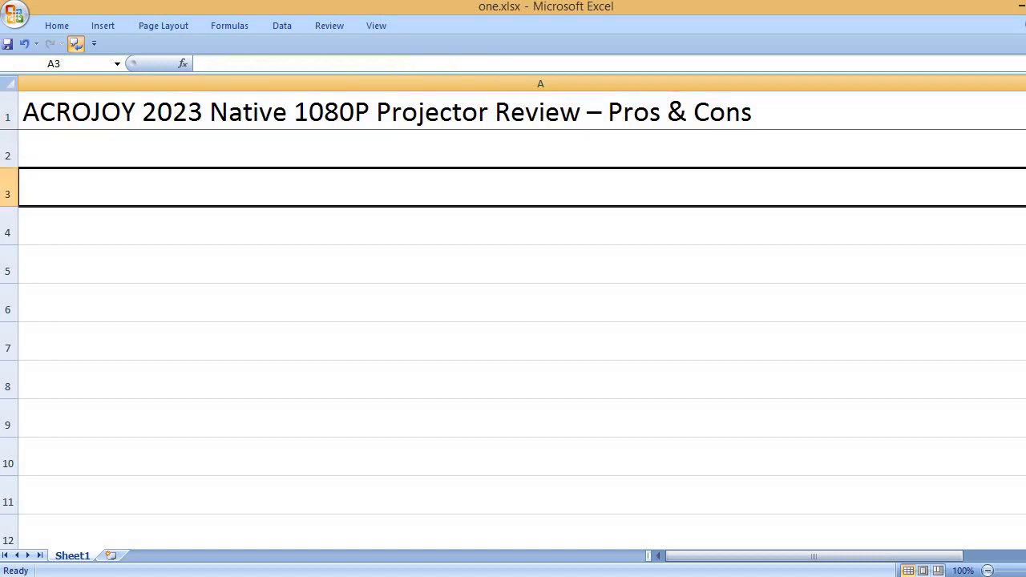
- Add the PROS heading in A3 with 'Nice and clear picture' beneath it
text(PROS)
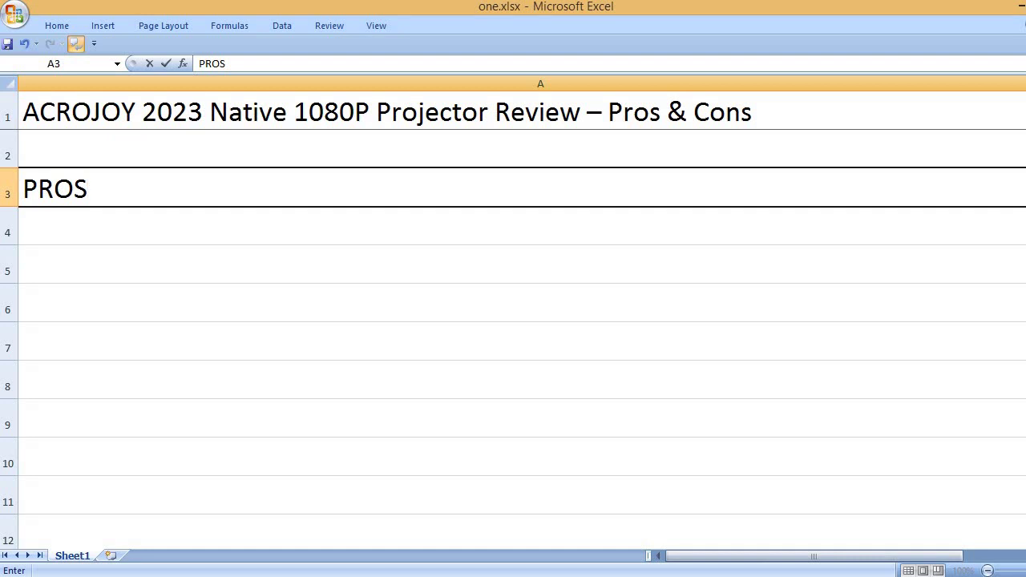
key(Return)
key(Return)
text(Nic)
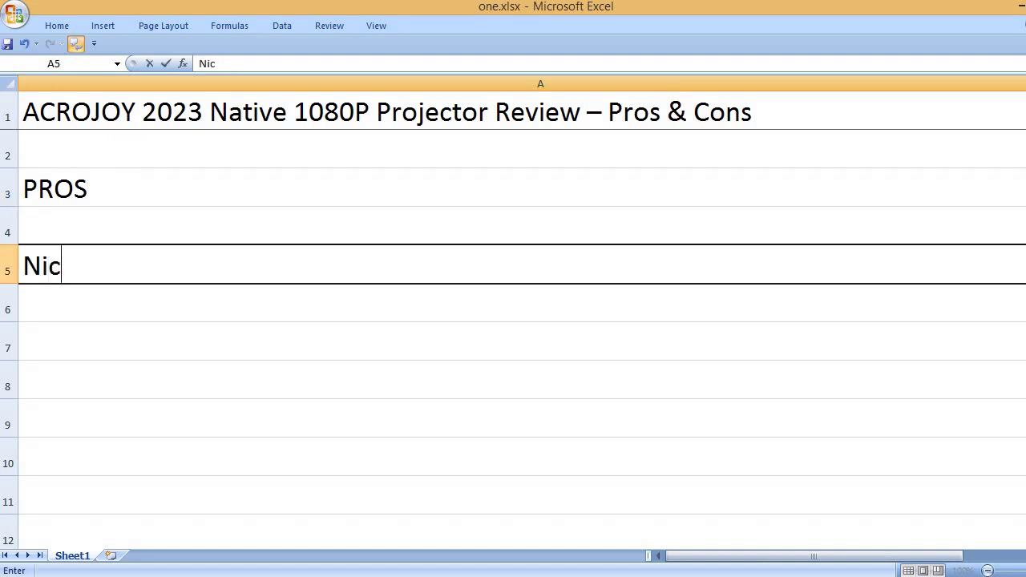
text(e and clear picture)
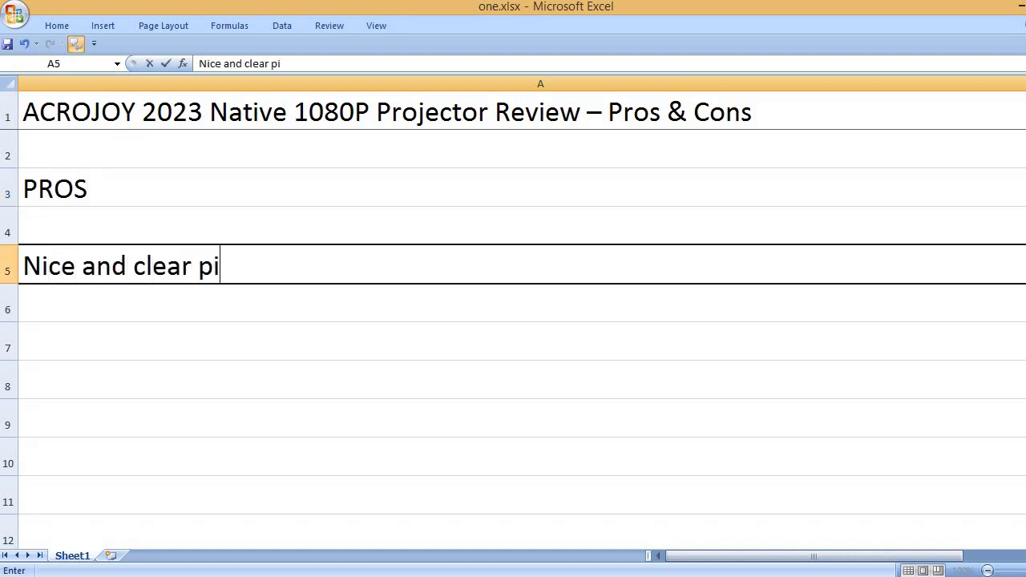
key(Return)
key(Return)
- Enter the included-screen, mounting-holes and 'It comes with all the accessories.' pros in A7–A11
text(T)
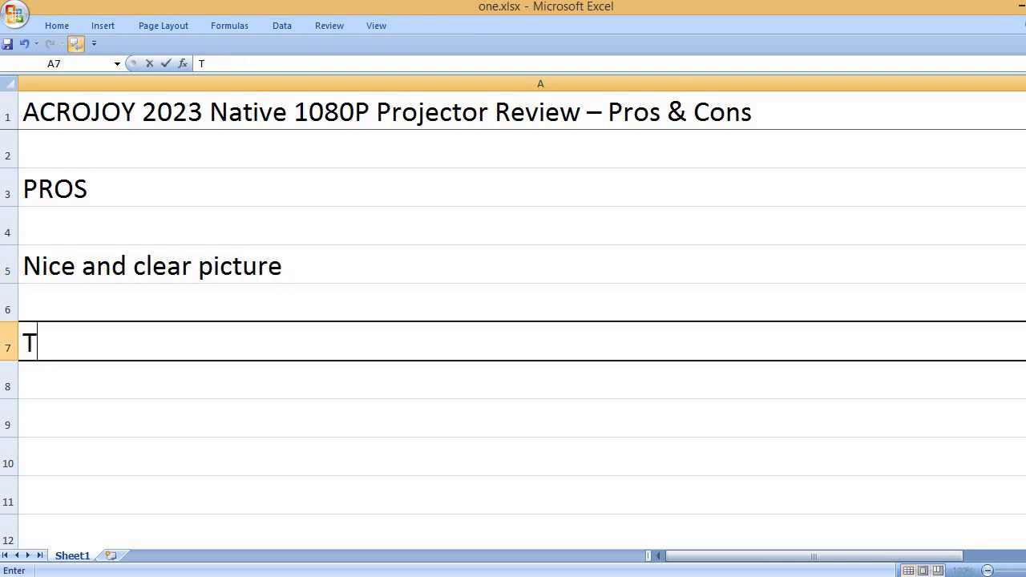
text(he included )
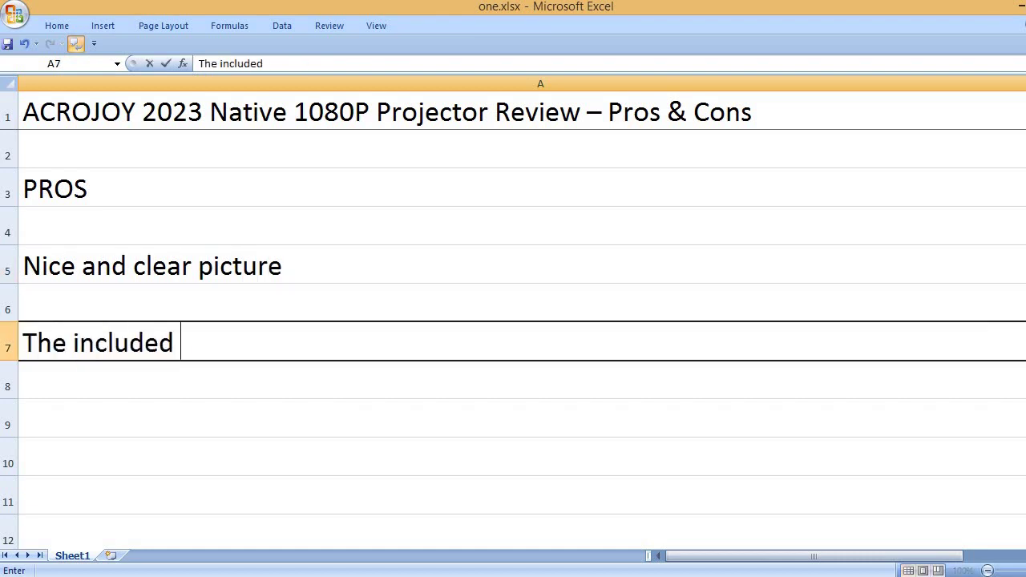
text(screen can )
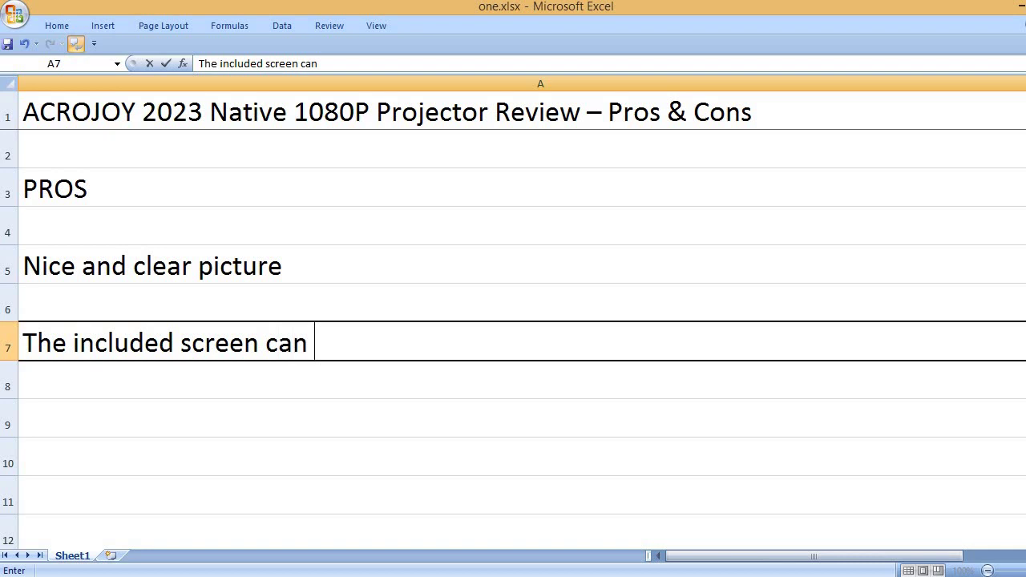
text(increase the p)
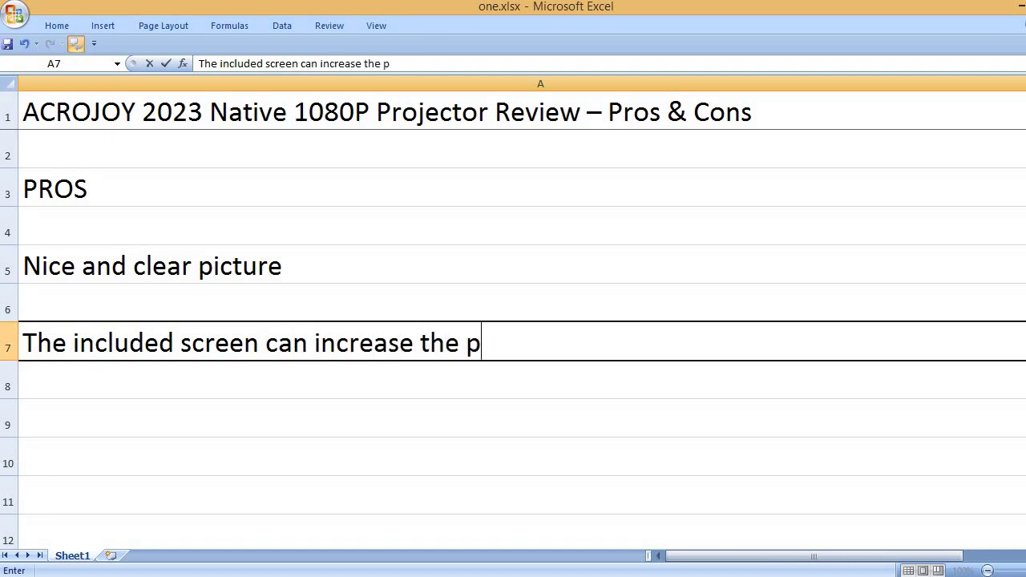
text(icture)
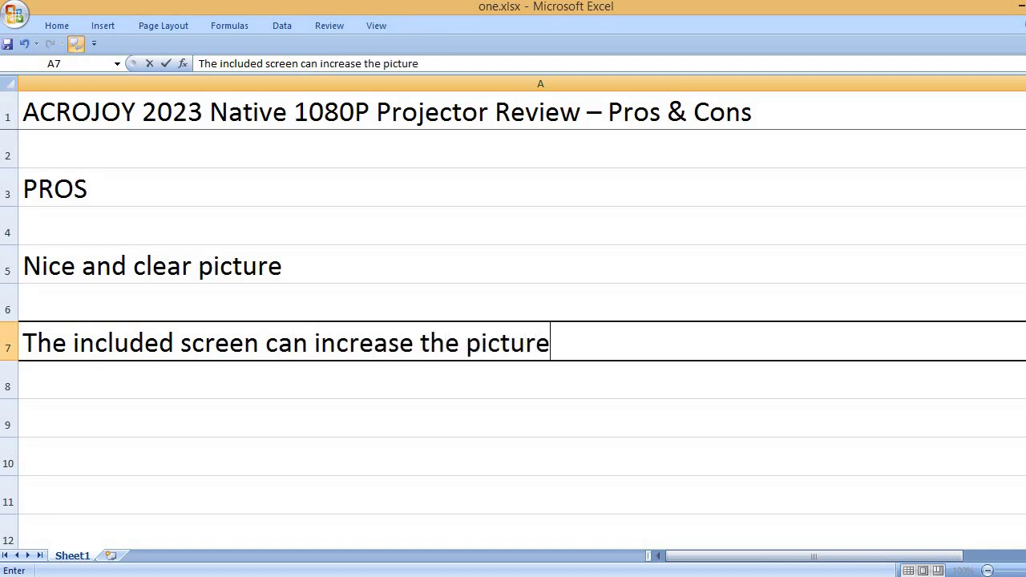
text( quality as well.)
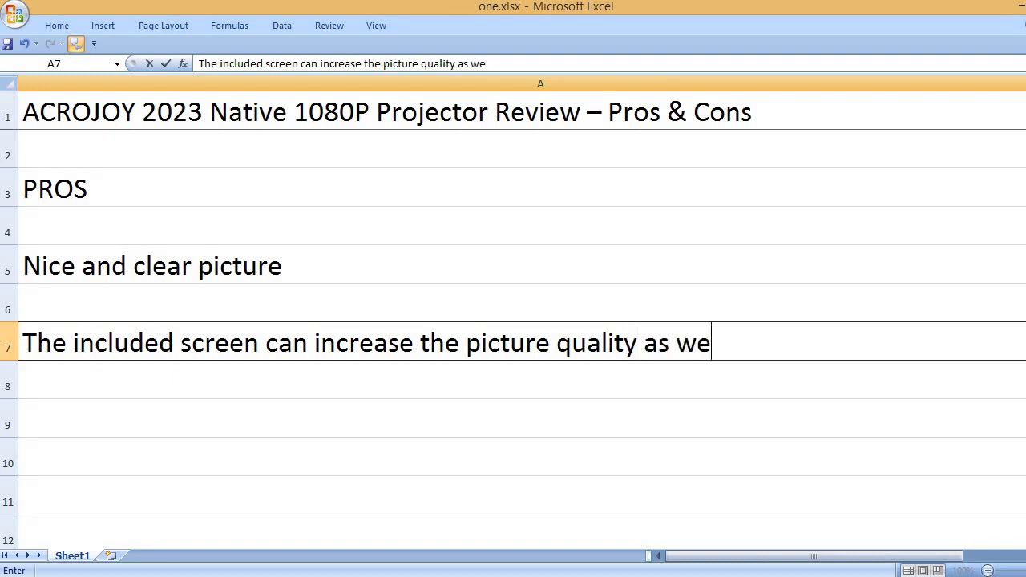
key(Return)
key(Return)
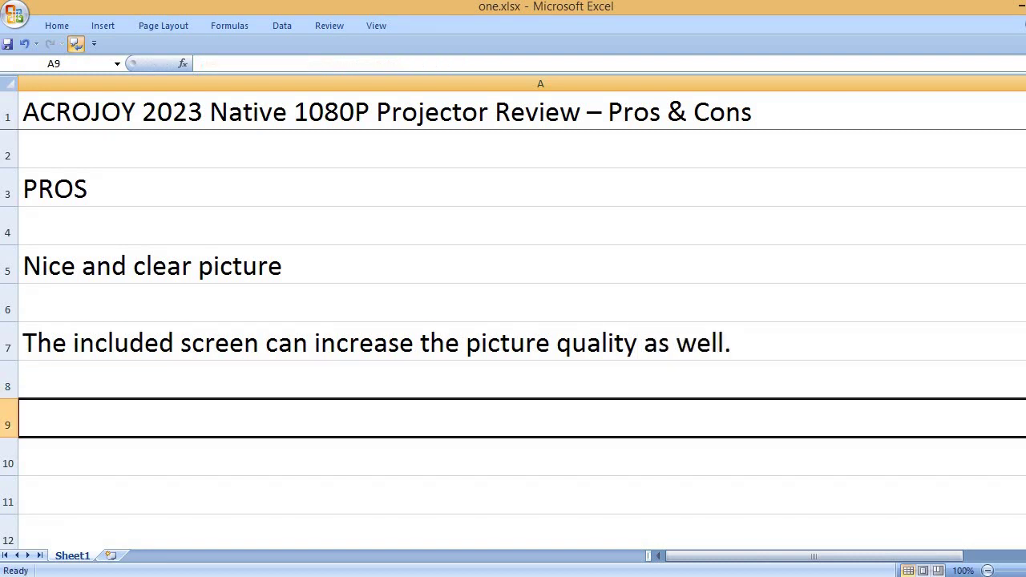
text(It has)
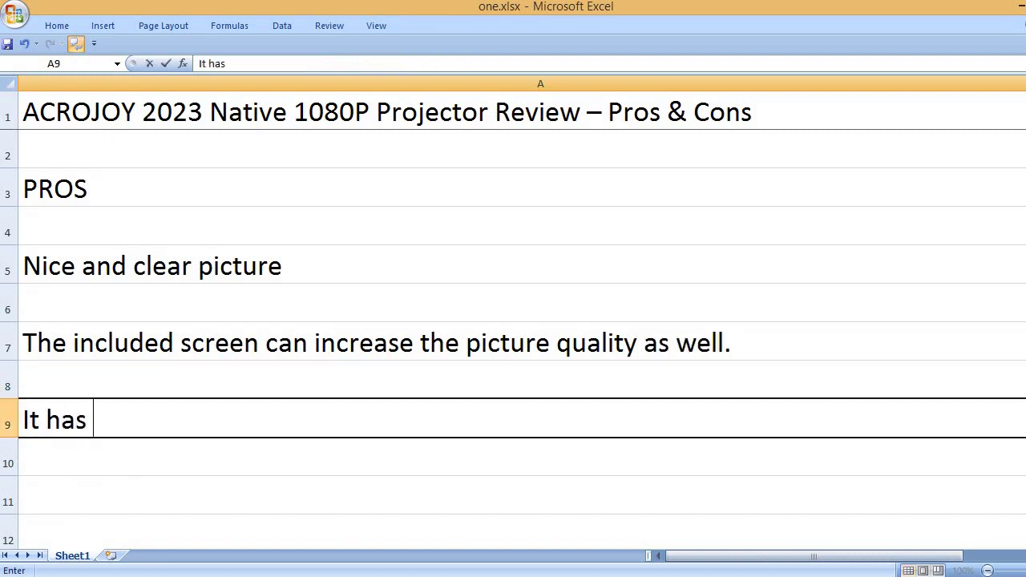
text( mounti)
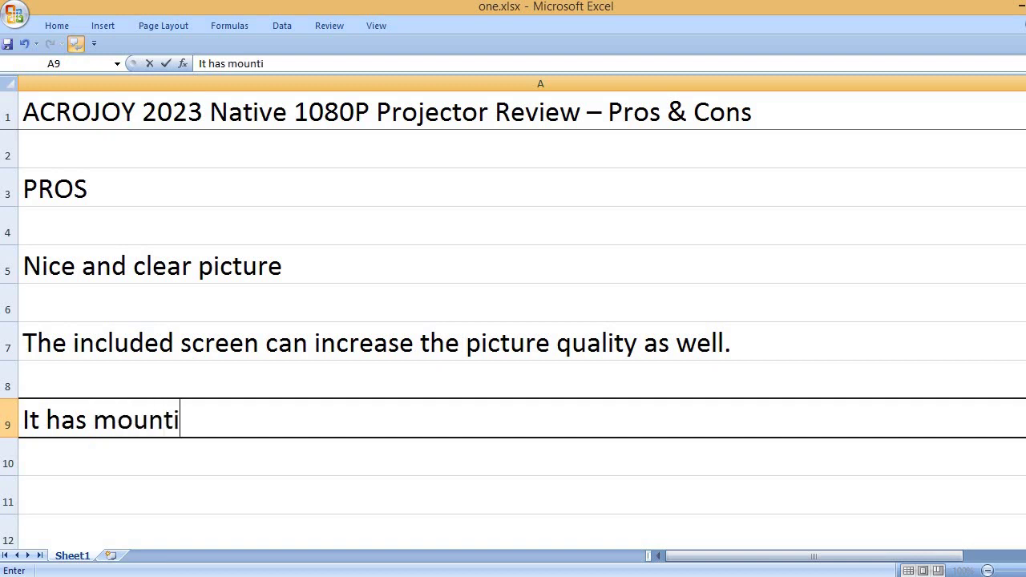
text(ng holes for th)
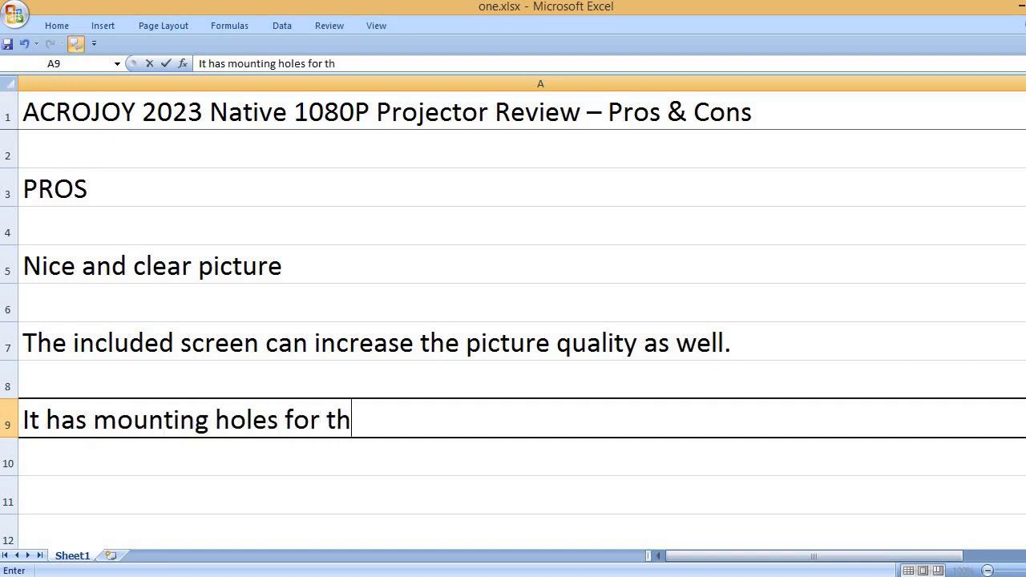
text(e mounting pu)
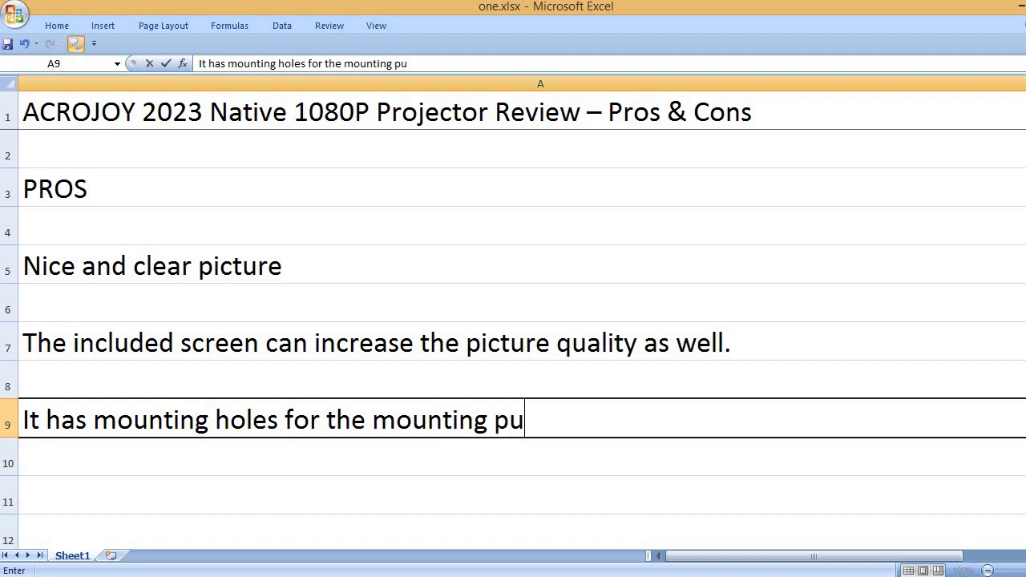
text(rposes.)
key(Return)
key(Return)
text(I)
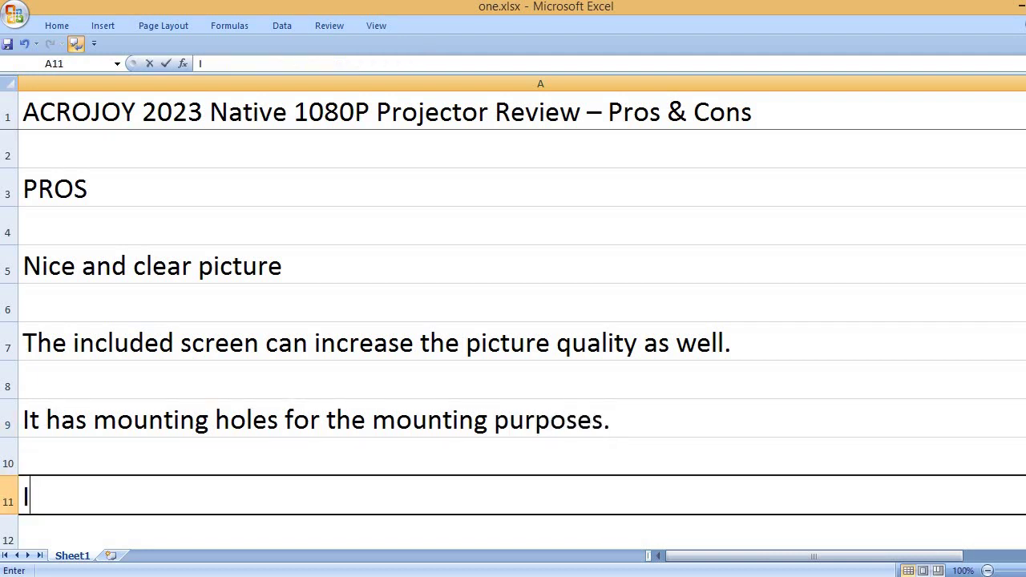
text(t comes with a)
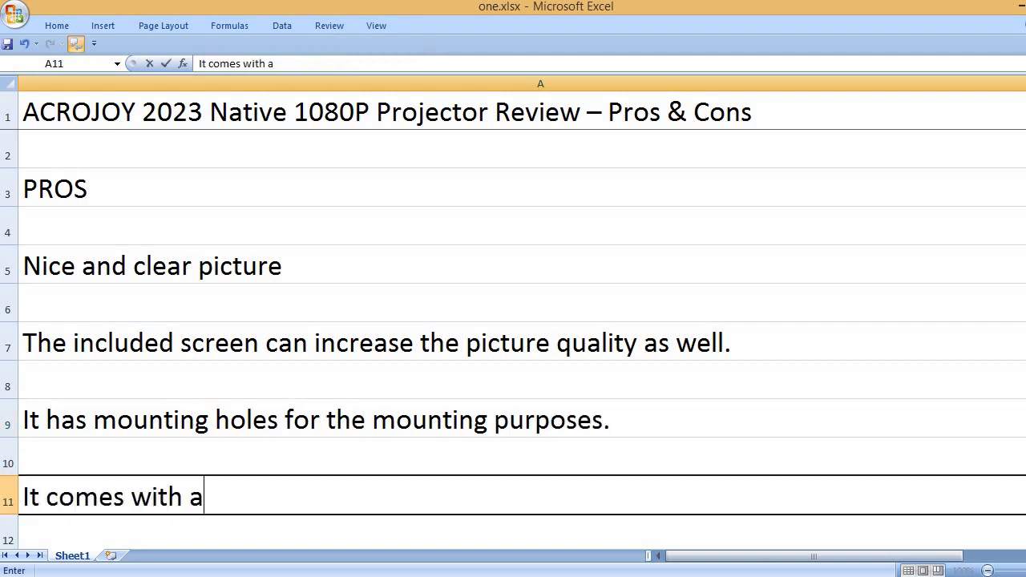
text(ll the accessories)
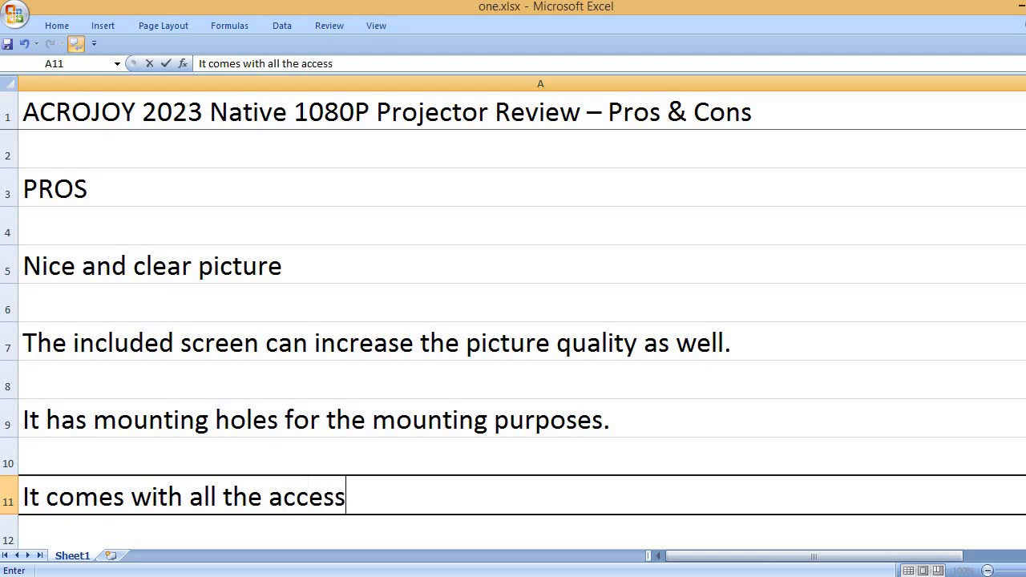
text(.)
- Add the pros 'Looks solid and nice', '2 HDMI ports' and 'Good audio quality'
key(Return)
key(Return)
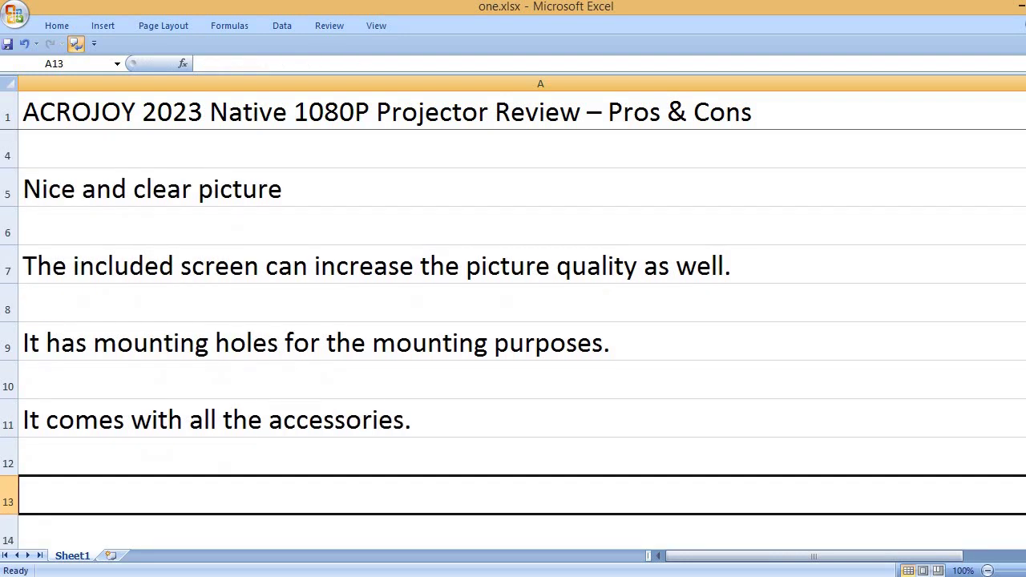
text(Looks s)
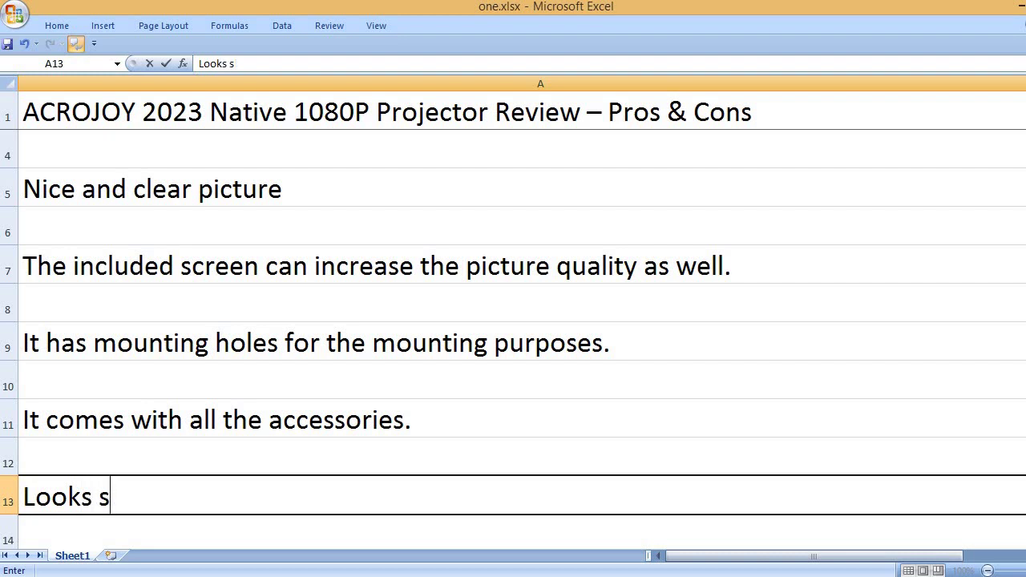
text(olid and )
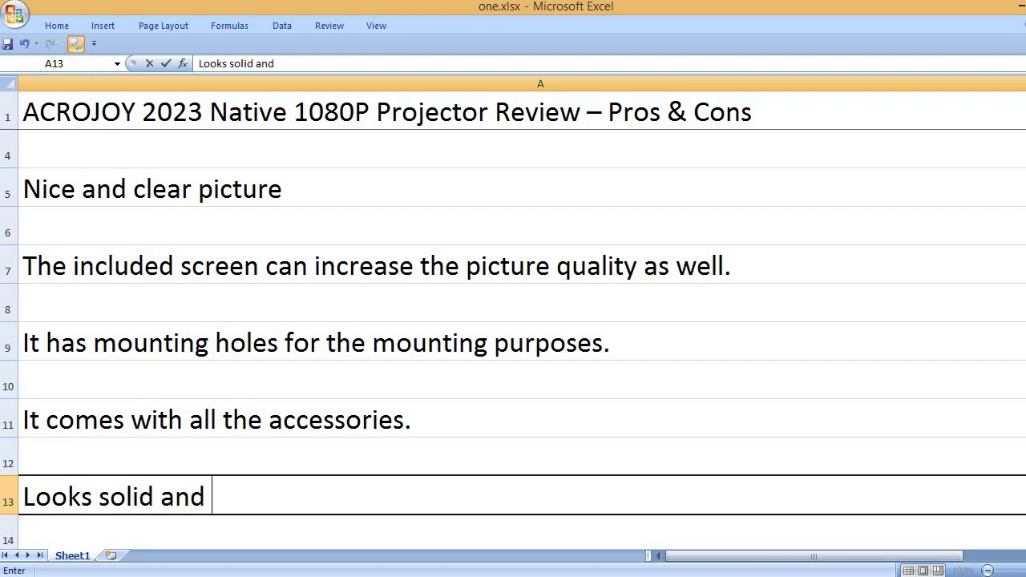
text(nice)
key(Return)
key(Return)
text(2)
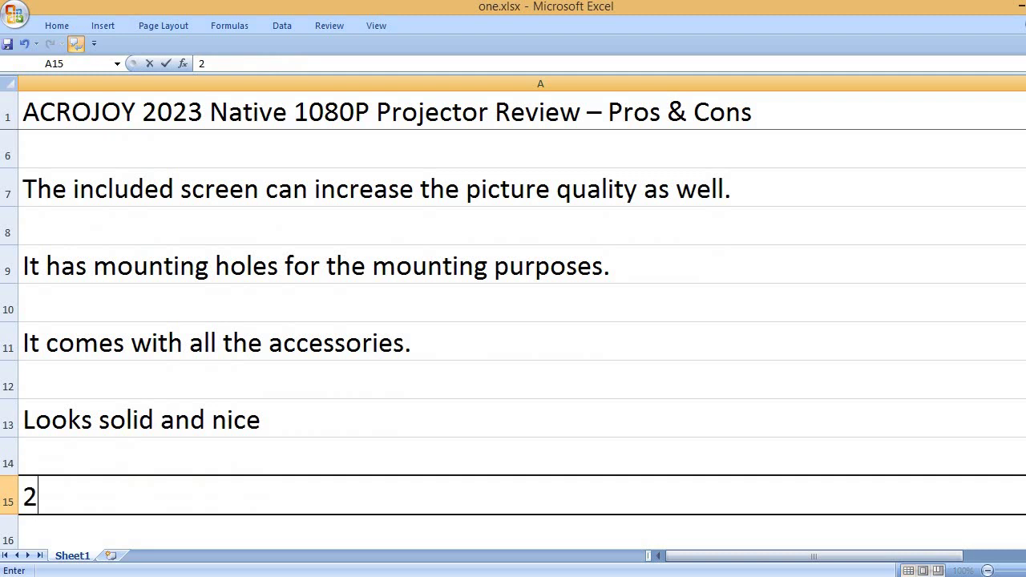
text( HDMI p)
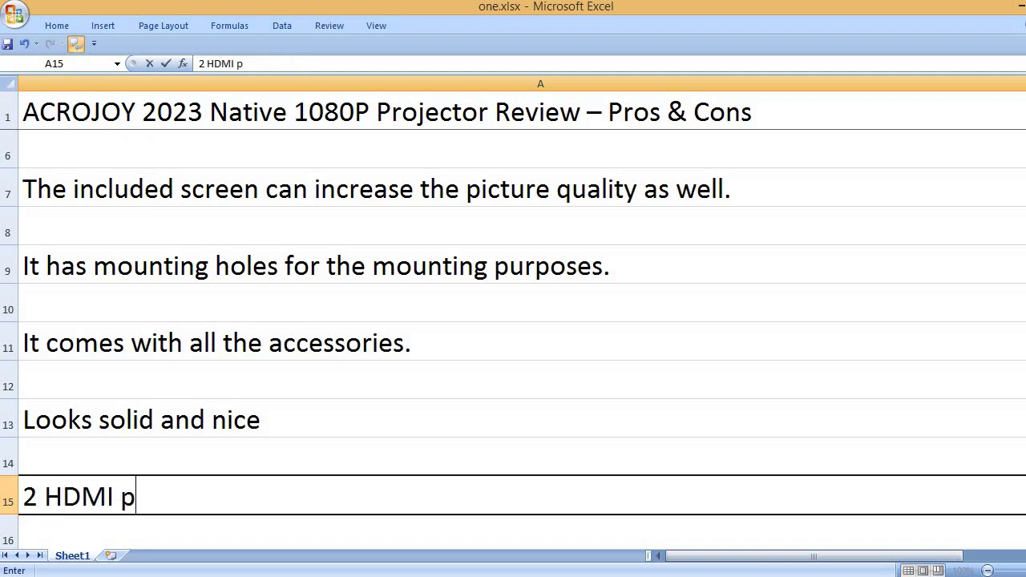
text(orts)
key(Return)
key(Return)
text(Goo)
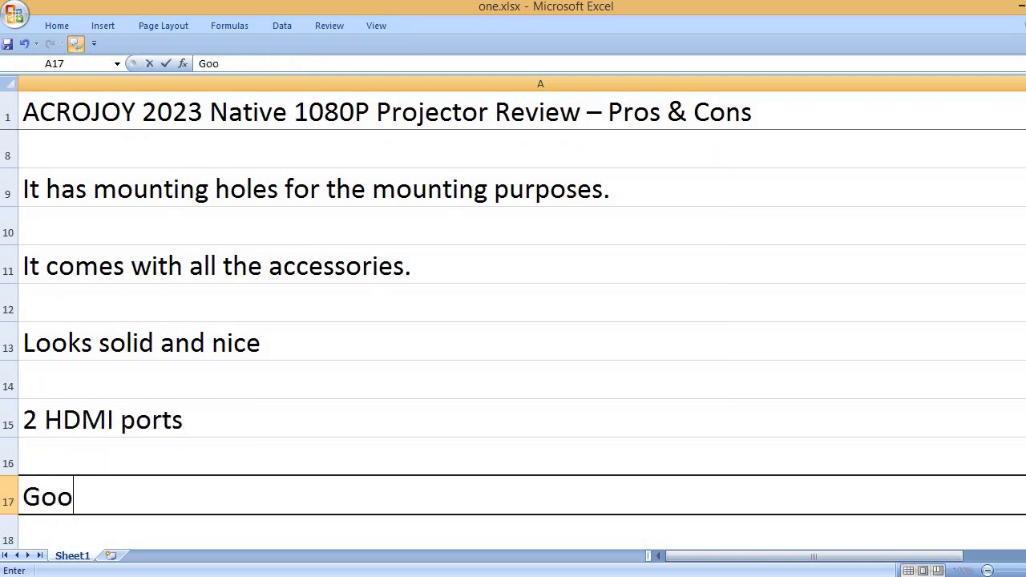
text(d audio q)
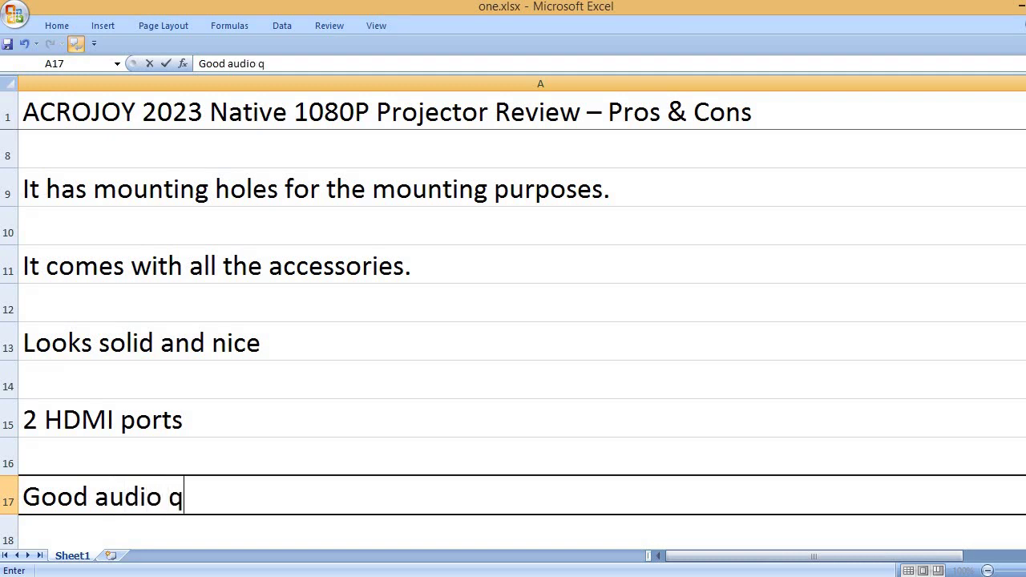
text(uality)
key(Return)
key(Return)
- Add the 120-inch projector screen, 'Easy to focus' and 'Affordable' pros in A19–A23
text(A )
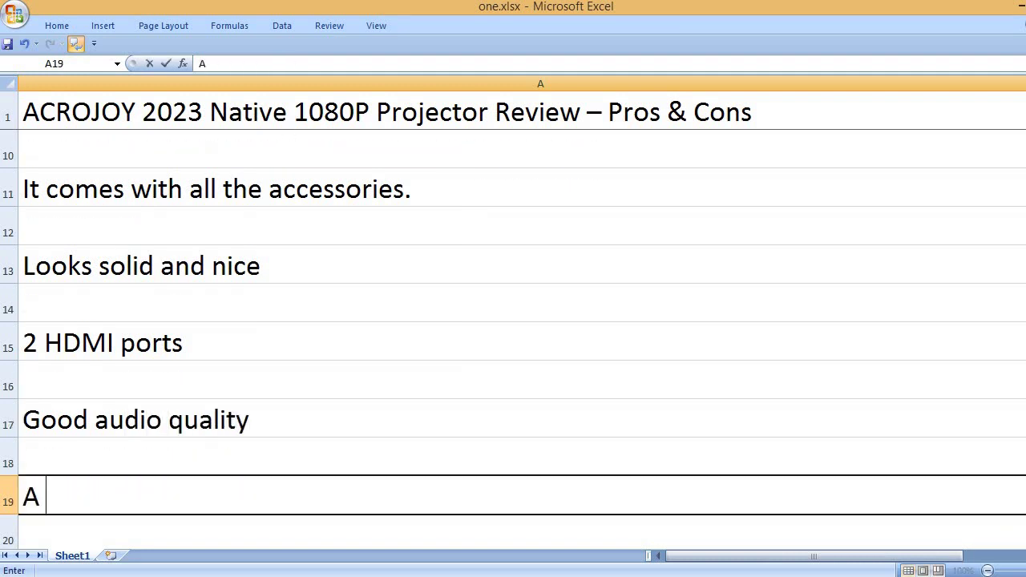
text(nice 120-in)
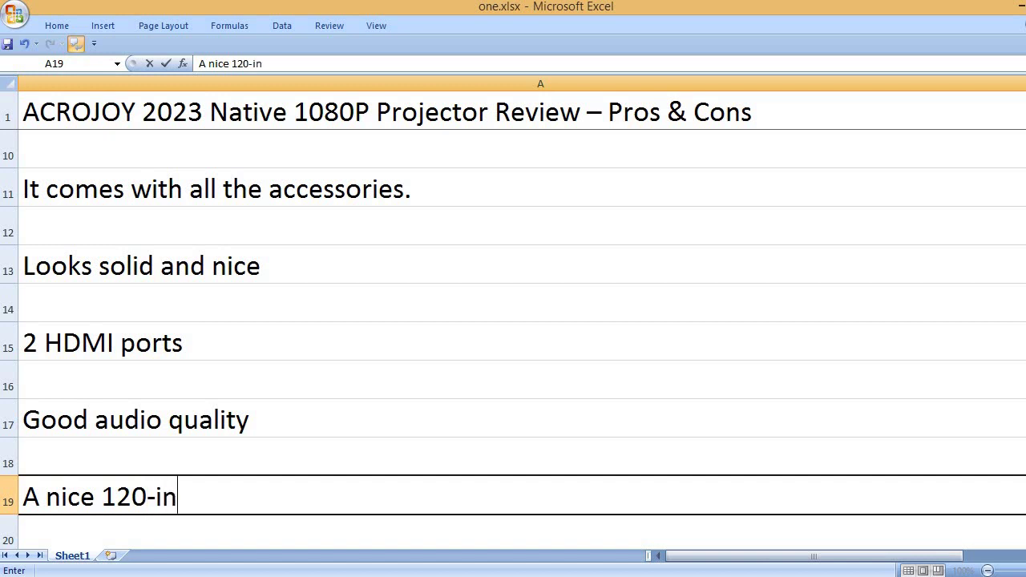
text(ch projector )
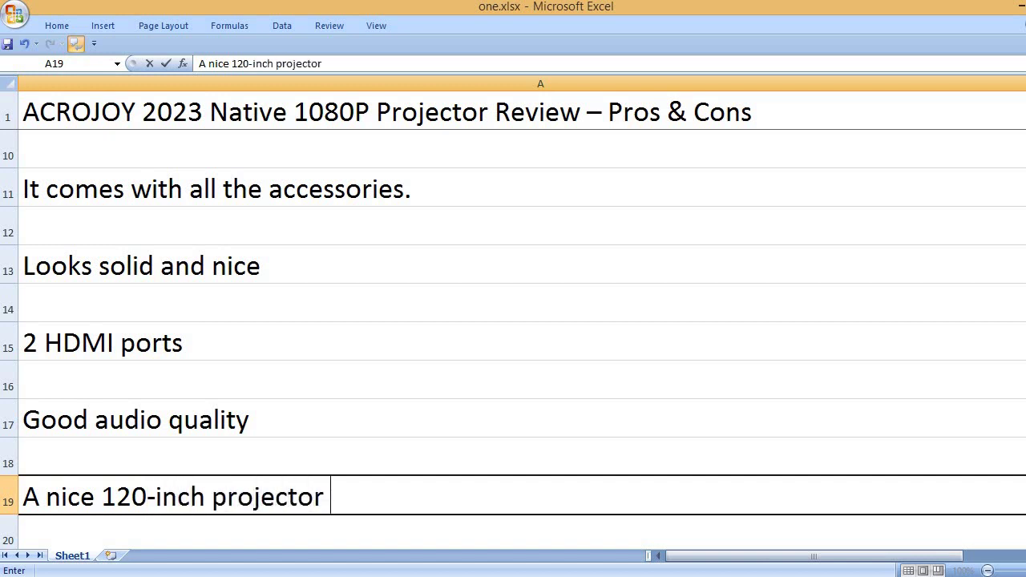
text(screen included)
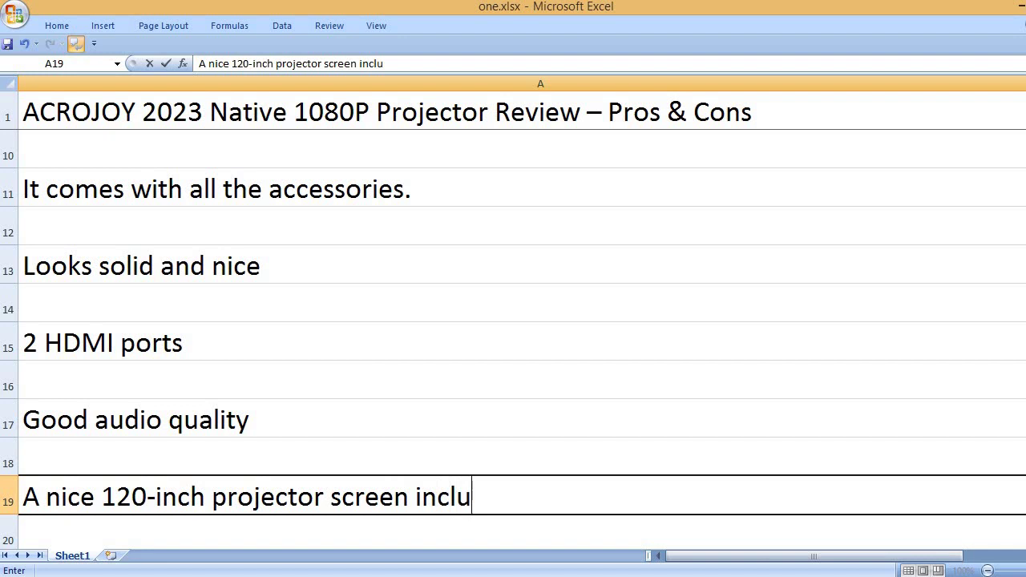
key(Return)
key(Return)
text(Easy )
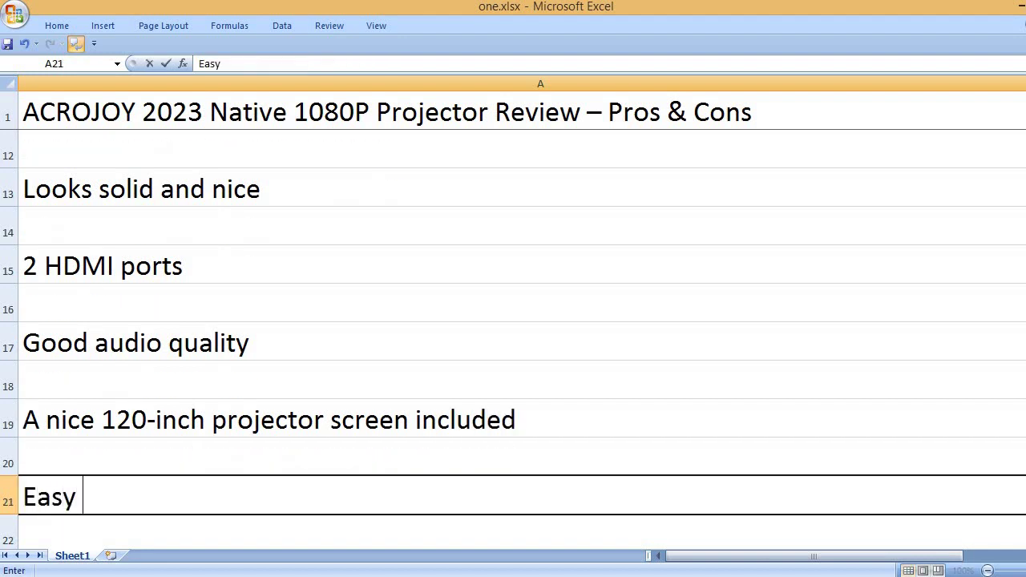
text(to focus)
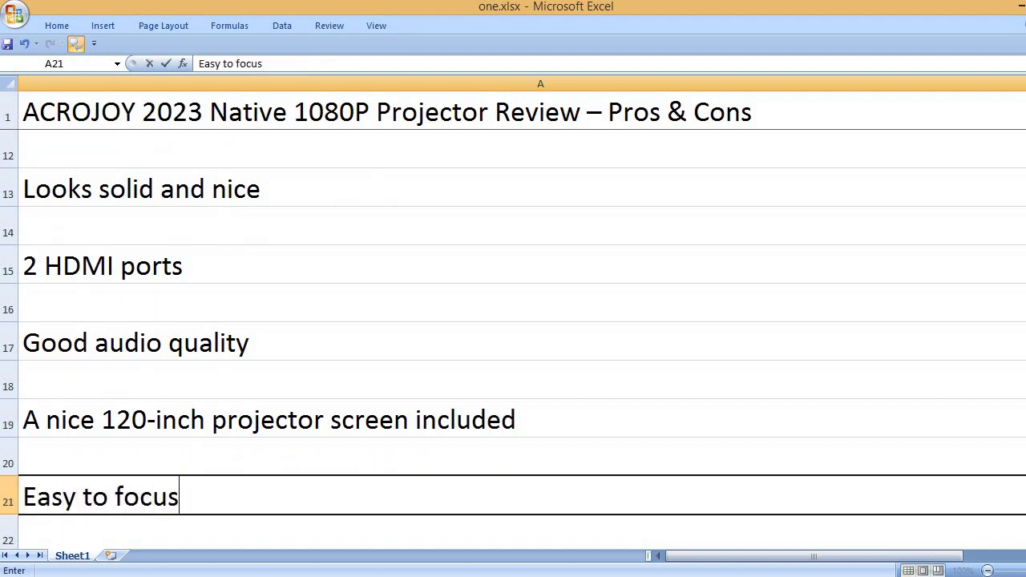
key(Return)
key(Return)
text(Affordable)
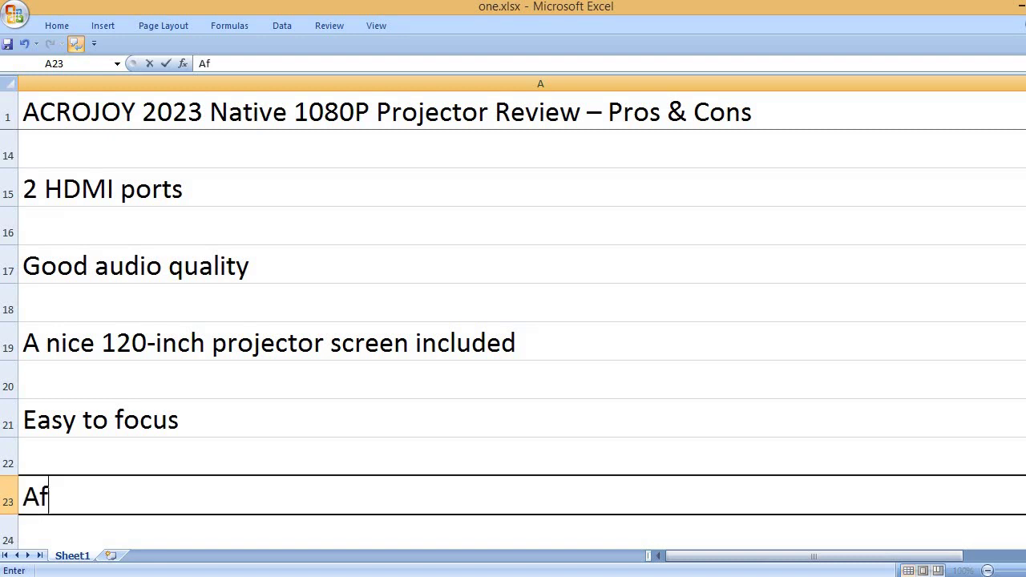
key(Return)
key(Return)
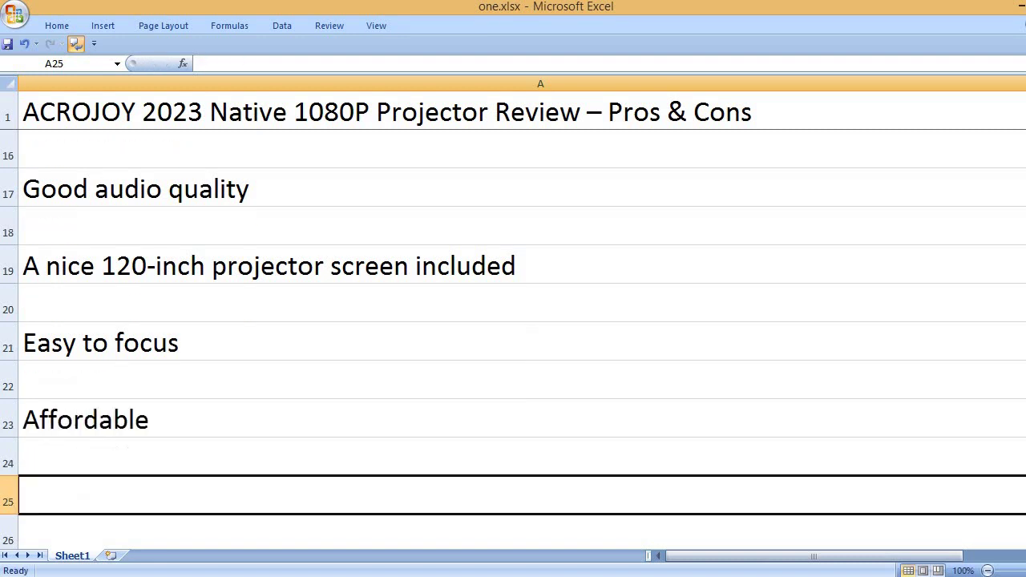
- Add the CONS heading in A25 with the ambient-light con beneath it
text(CONS)
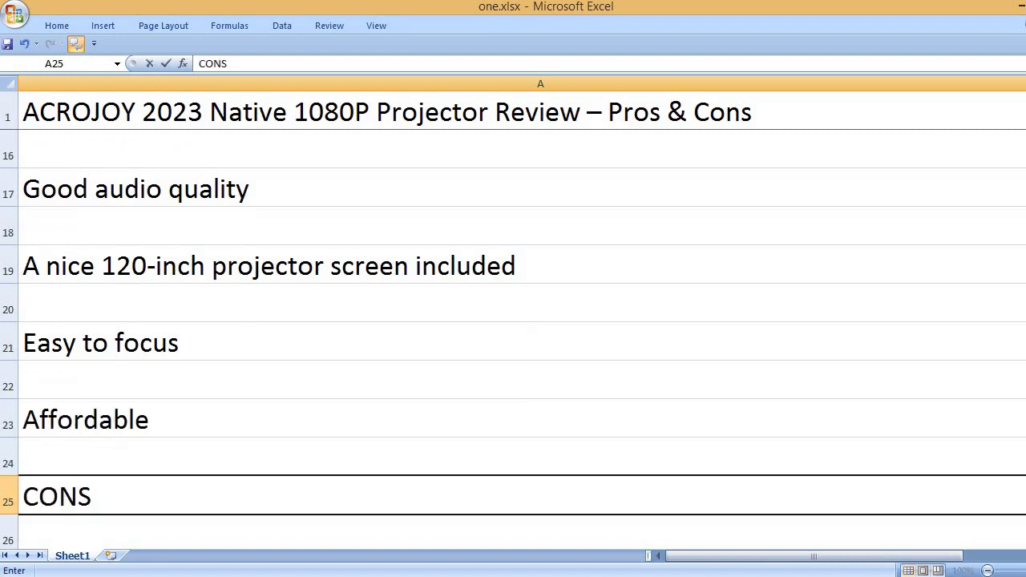
key(Return)
key(Return)
text(It)
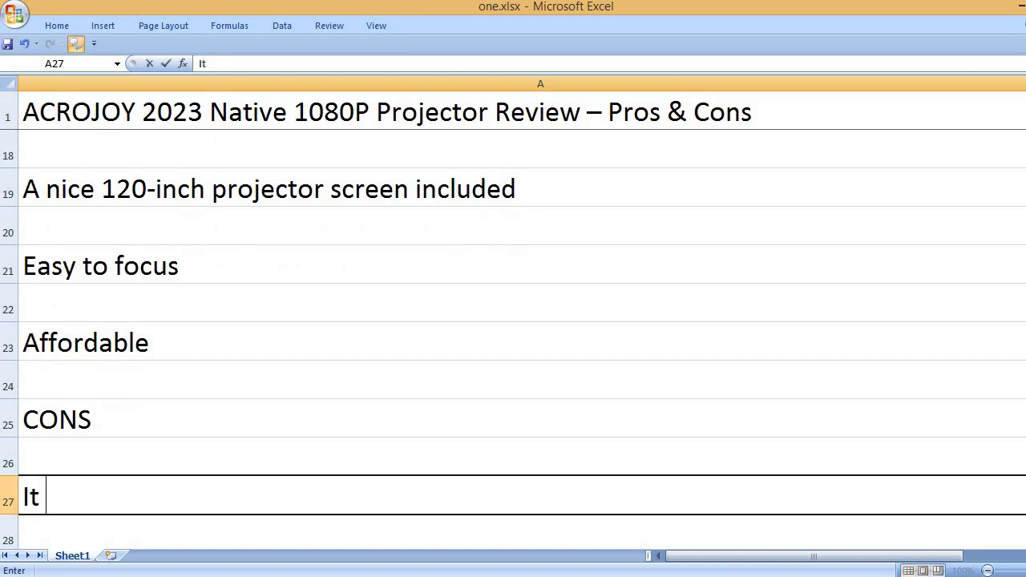
text( may not be a)
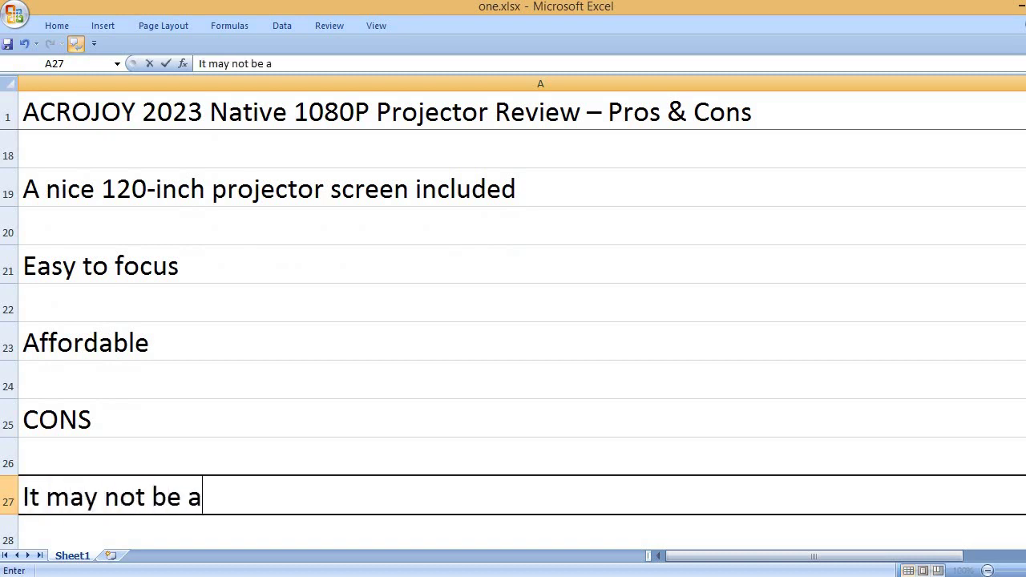
text( good project)
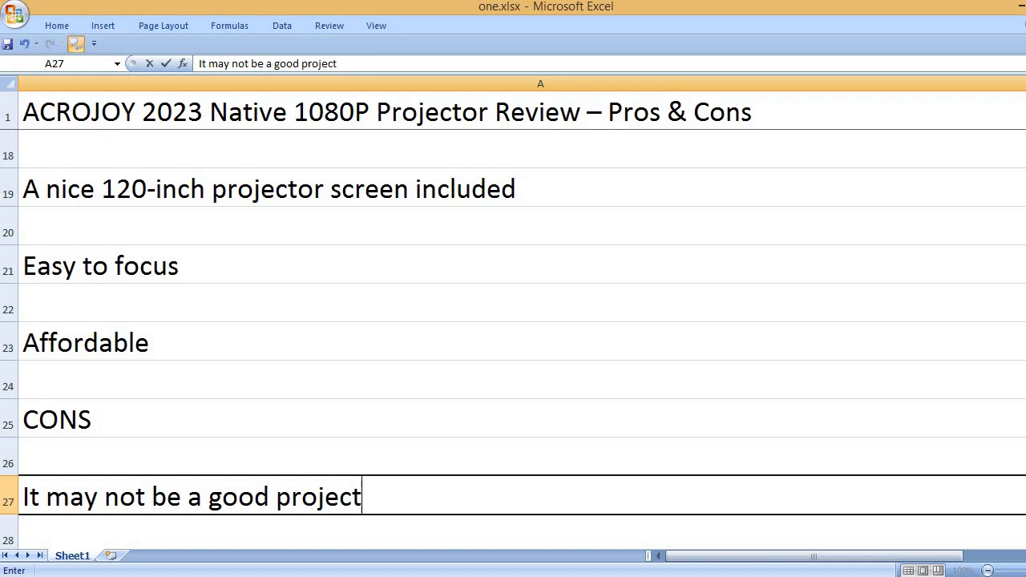
text(or to project )
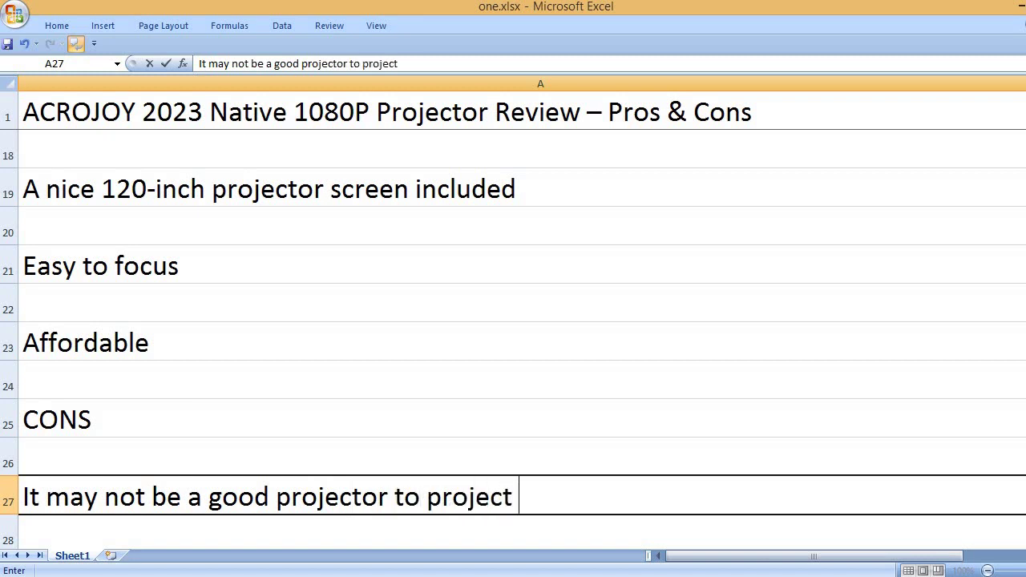
text(in the ambient)
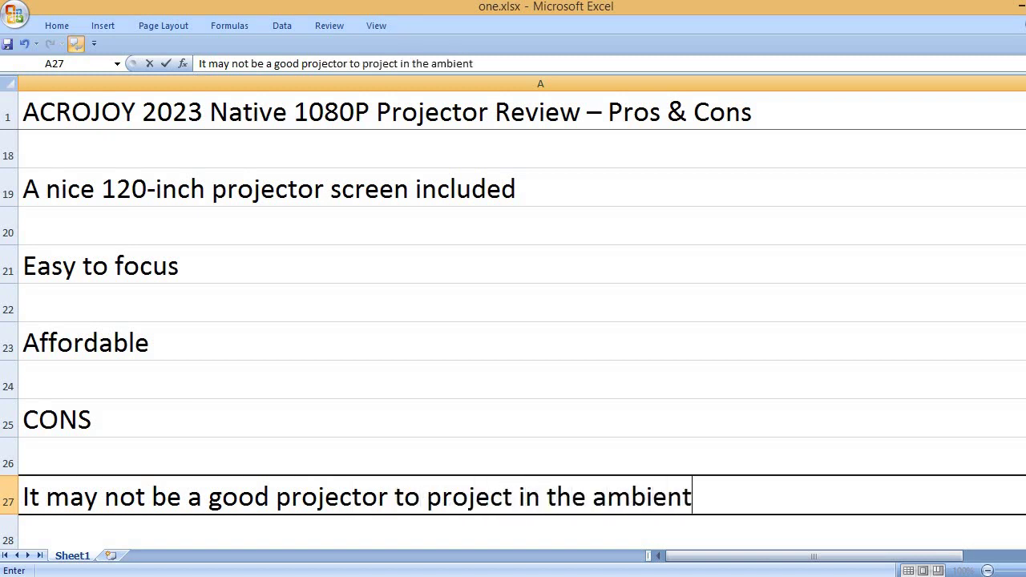
text( light.)
key(Return)
key(Return)
- Enter the cons 'Setup is a bit difficult.', 'The fan is pretty loud.' and 'Basic remote control'
text(S)
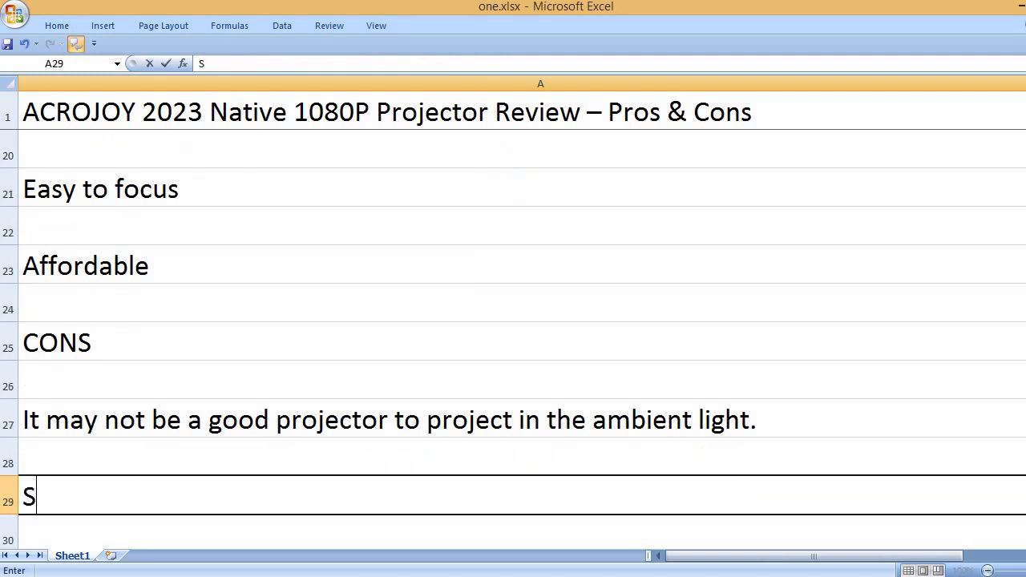
text(etup is a)
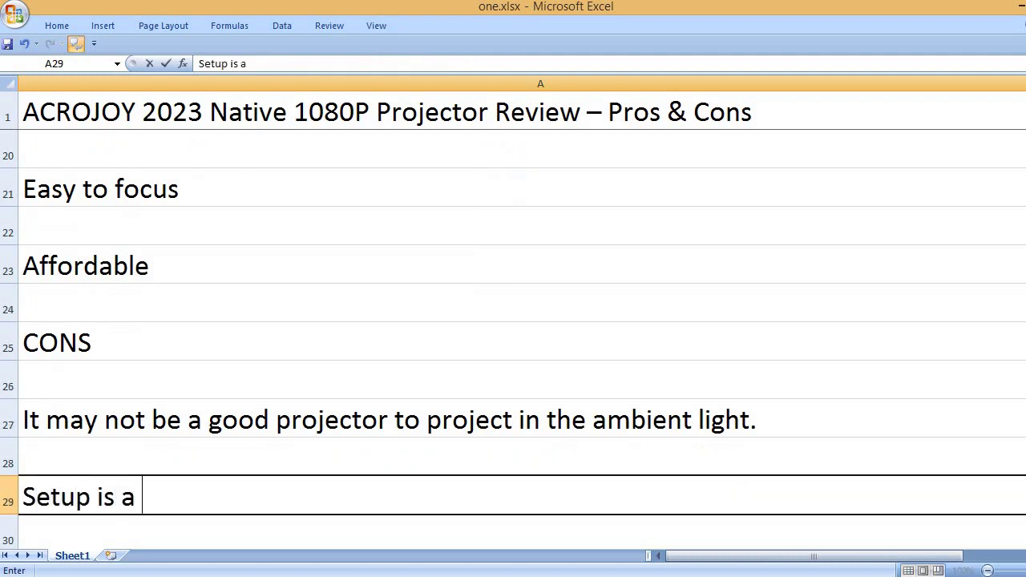
text( bit difficu)
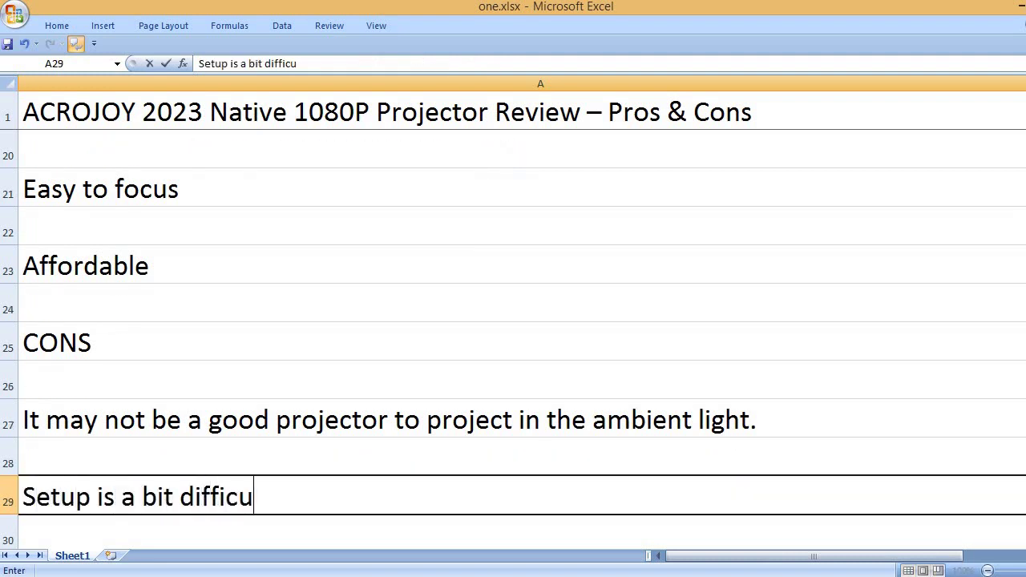
text(lt.)
key(Return)
key(Return)
text(The f)
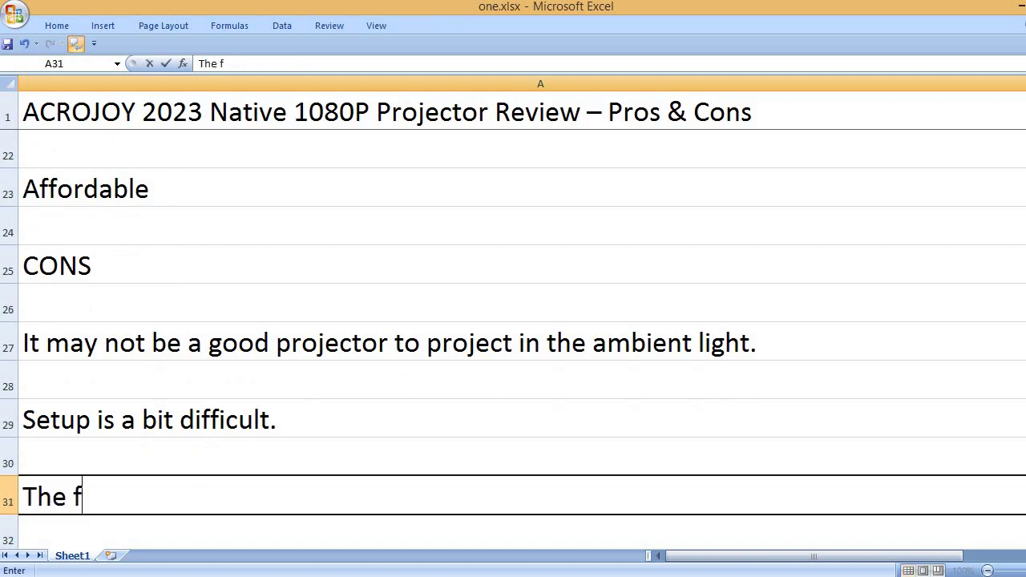
text(an is pretty loud.)
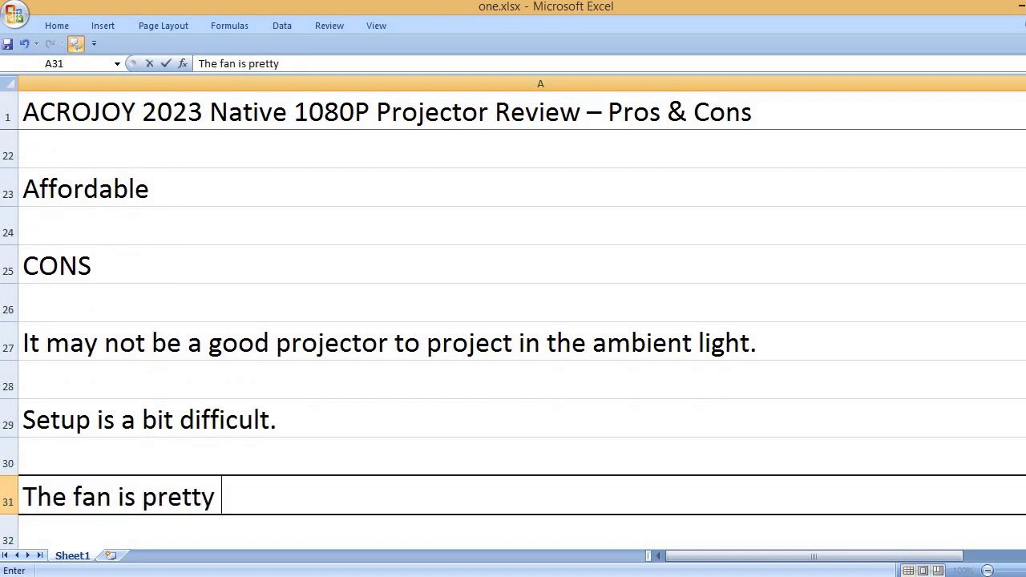
key(Return)
key(Return)
text(B)
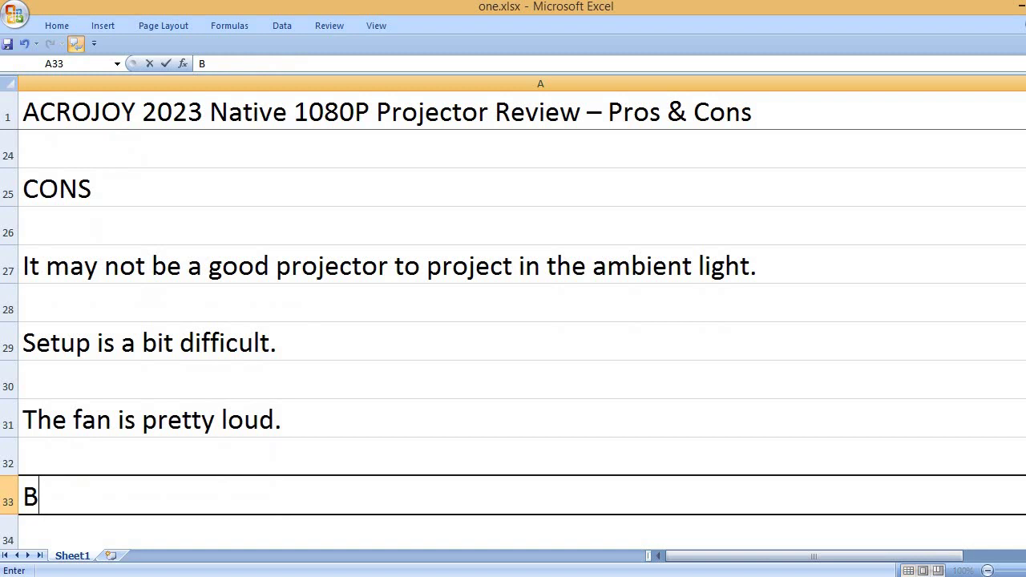
text(asic remote control)
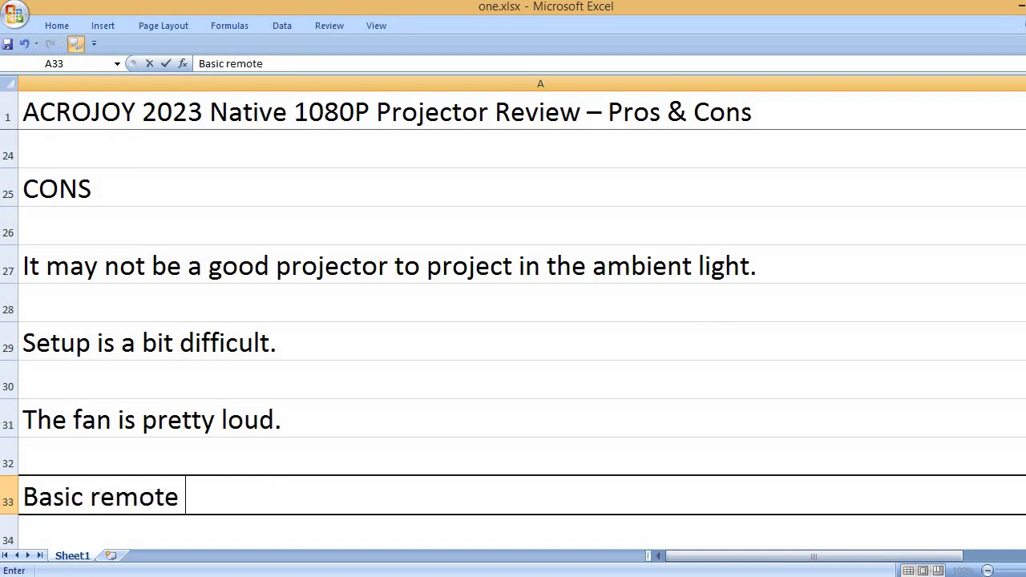
- Add the KEY FEATURES heading in A35 and the '1080p native resolution, 4k support resolution' feature
key(Return)
key(Return)
text(KE)
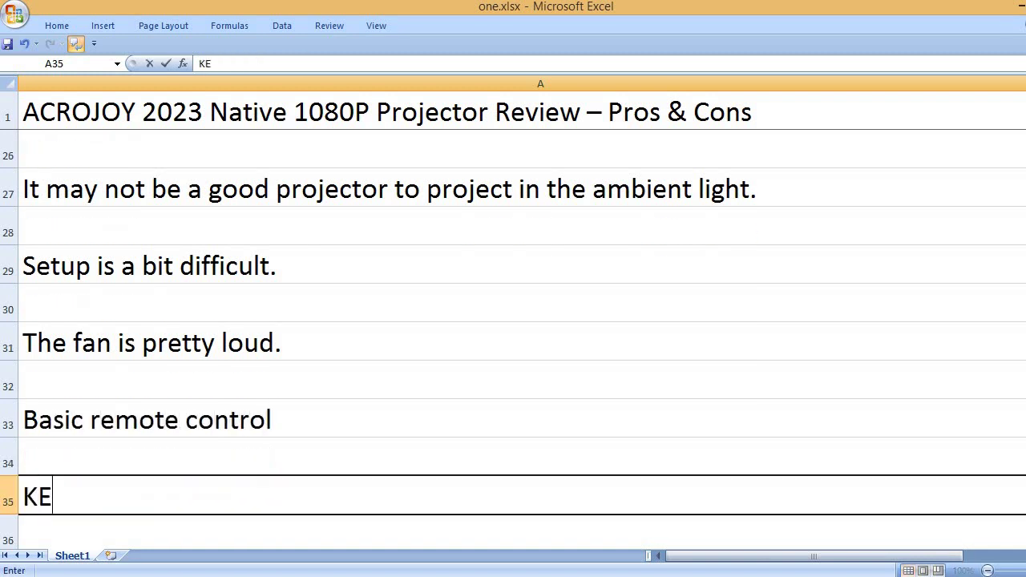
text(Y FEATURES)
key(Return)
key(Return)
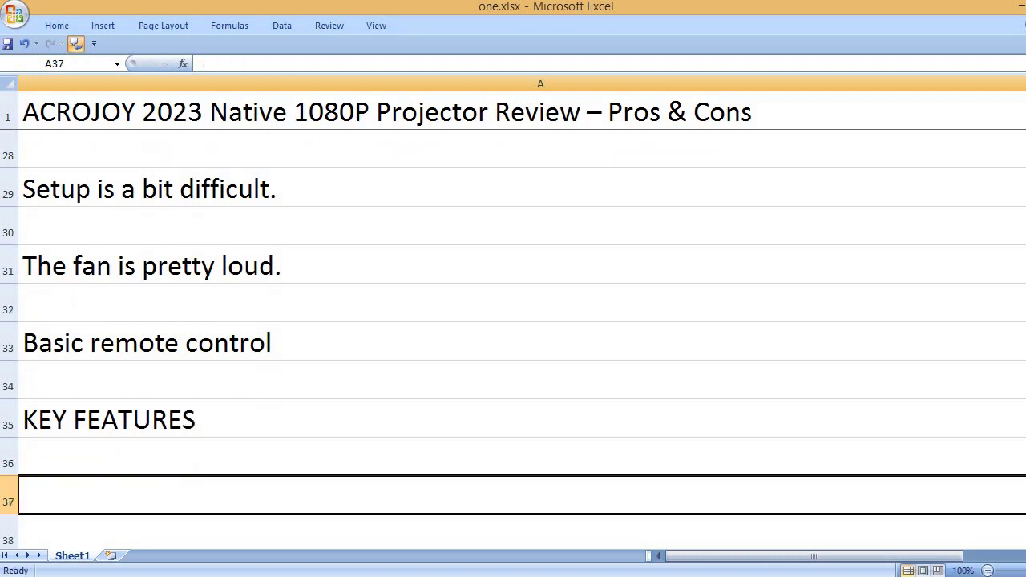
text(1080)
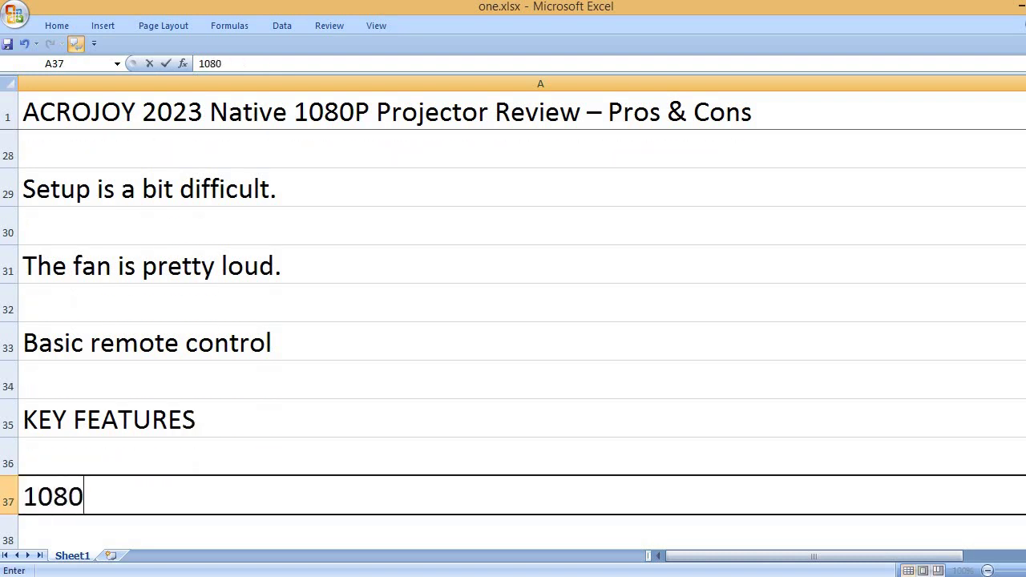
text(p native resolut)
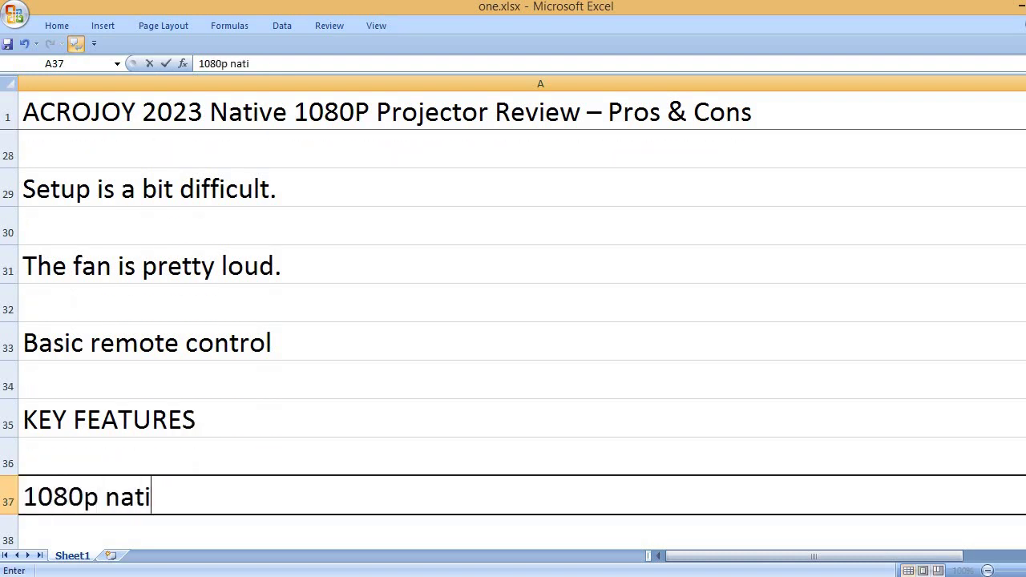
text(ion)
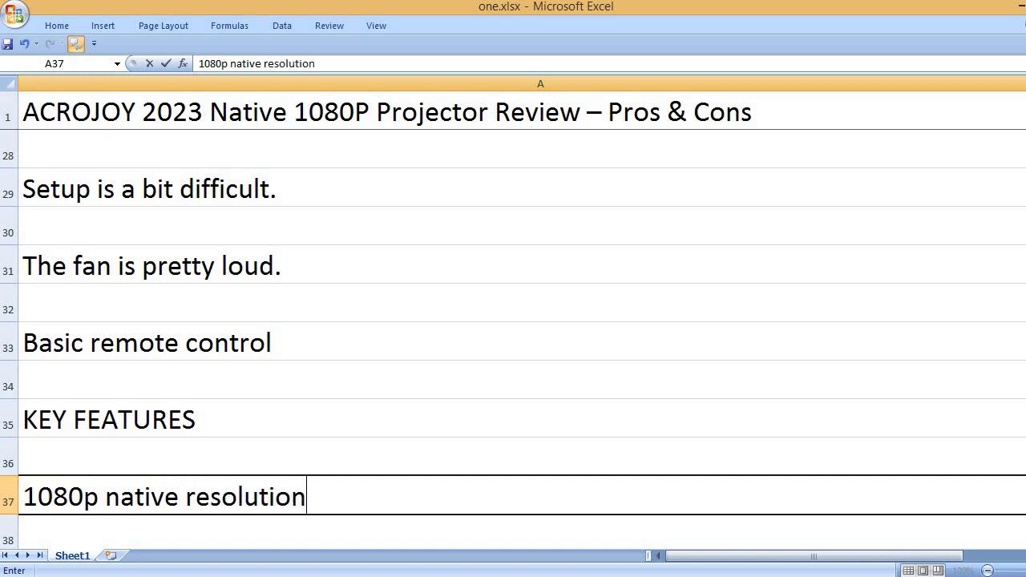
text(, 4k suppor)
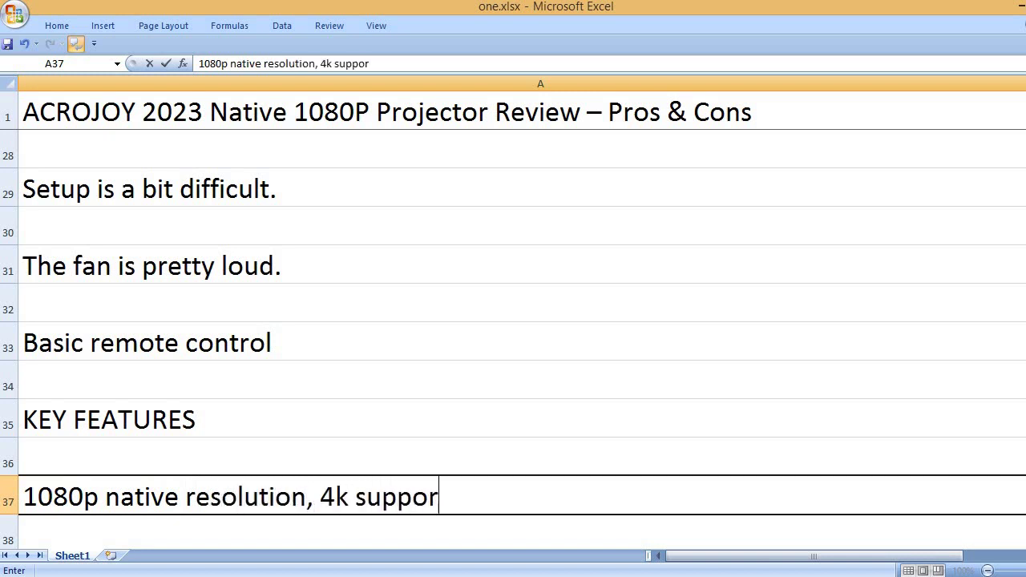
text(t resolution)
key(Return)
key(Return)
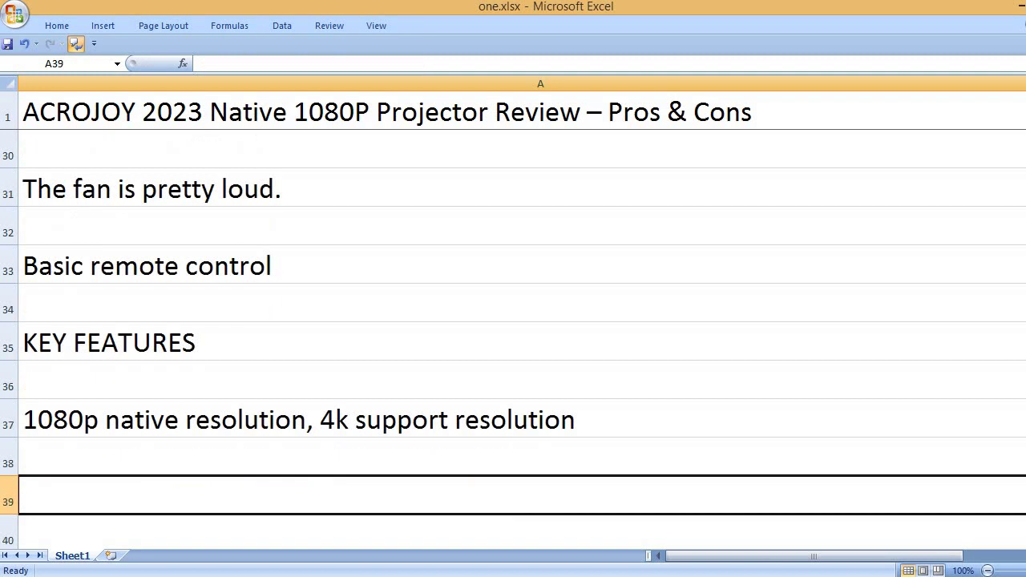
- Add the '12000 is to 1 contrast ratio' and '120-inch projector screen included' features
text(1)
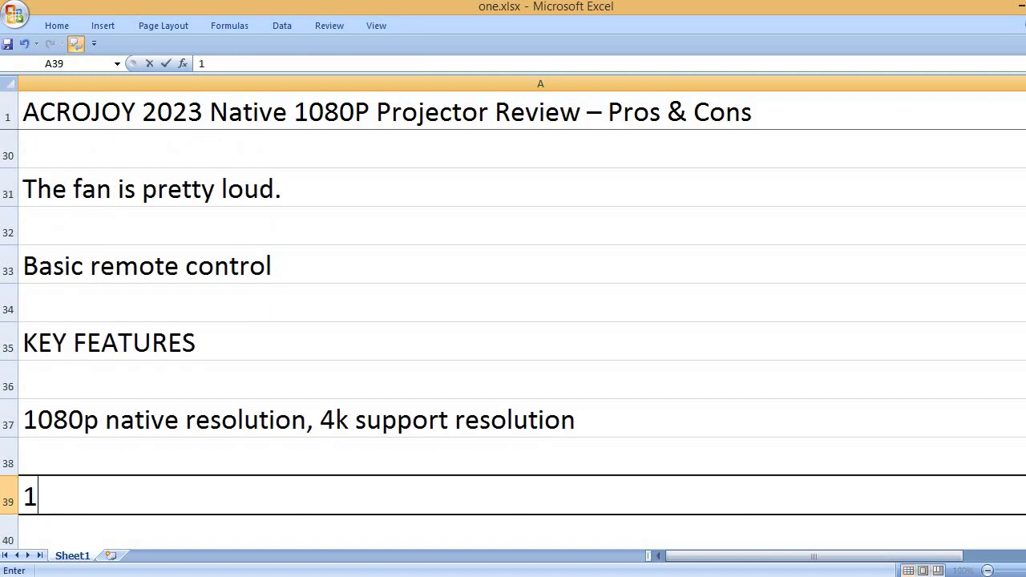
text(2000 is)
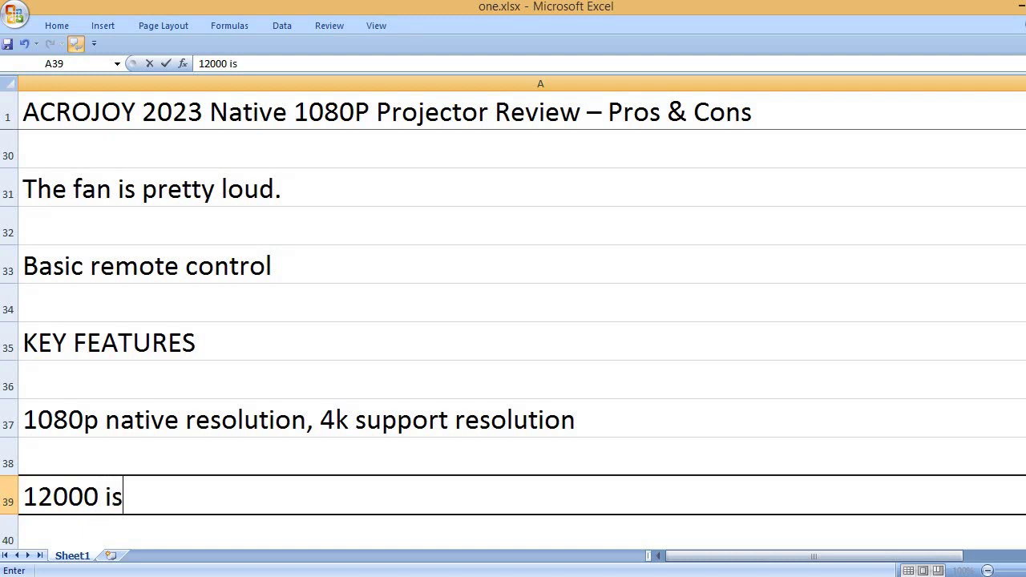
text( to 1 contr)
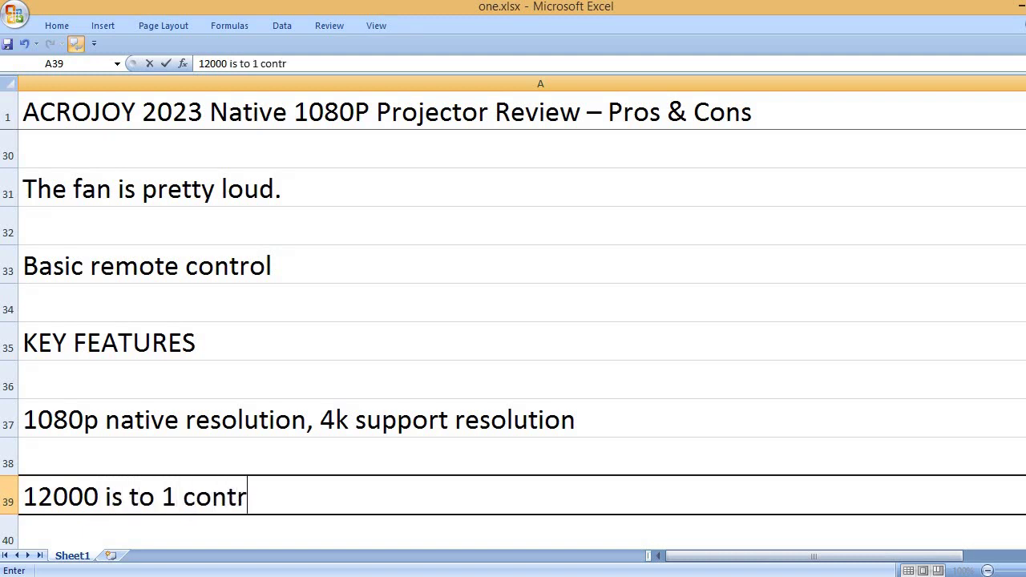
text(ast ratio)
key(Return)
key(Return)
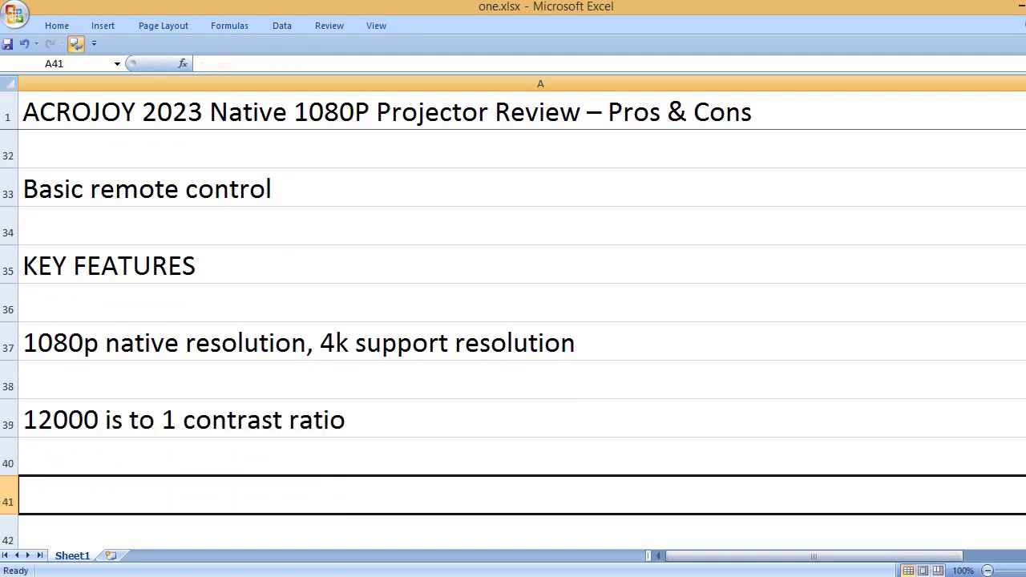
text(120-)
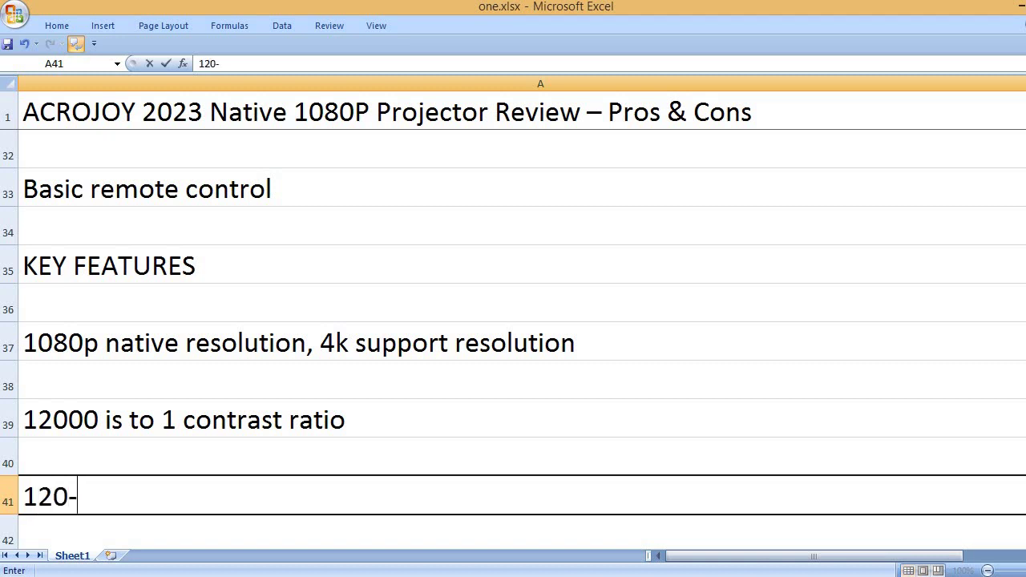
text(inch )
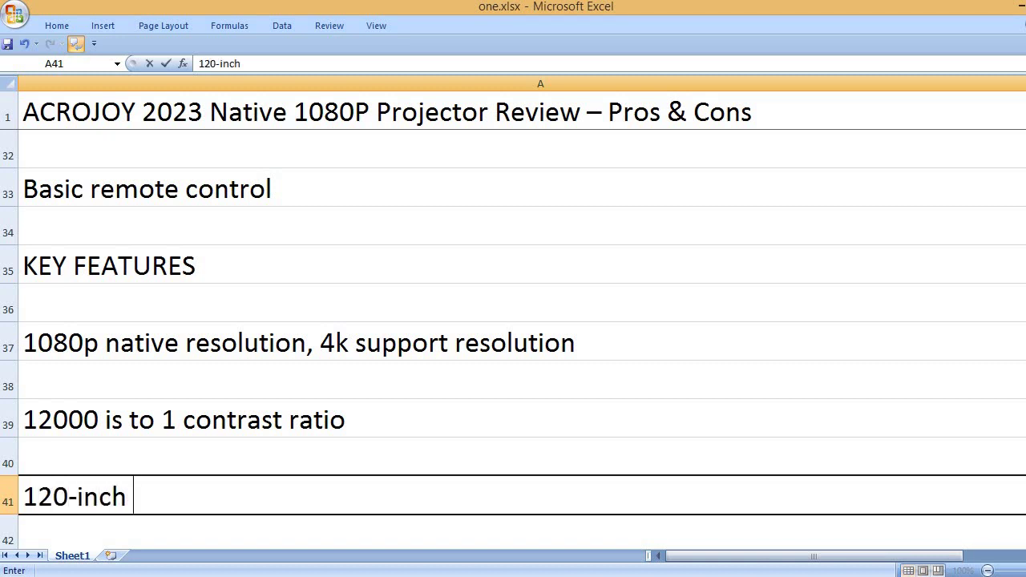
text(projector sc)
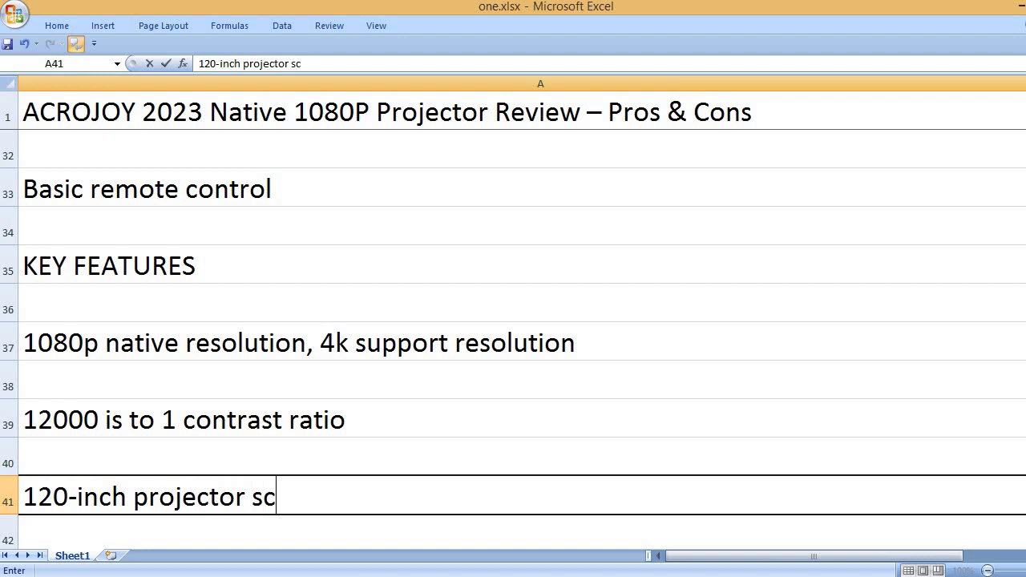
text(reen included)
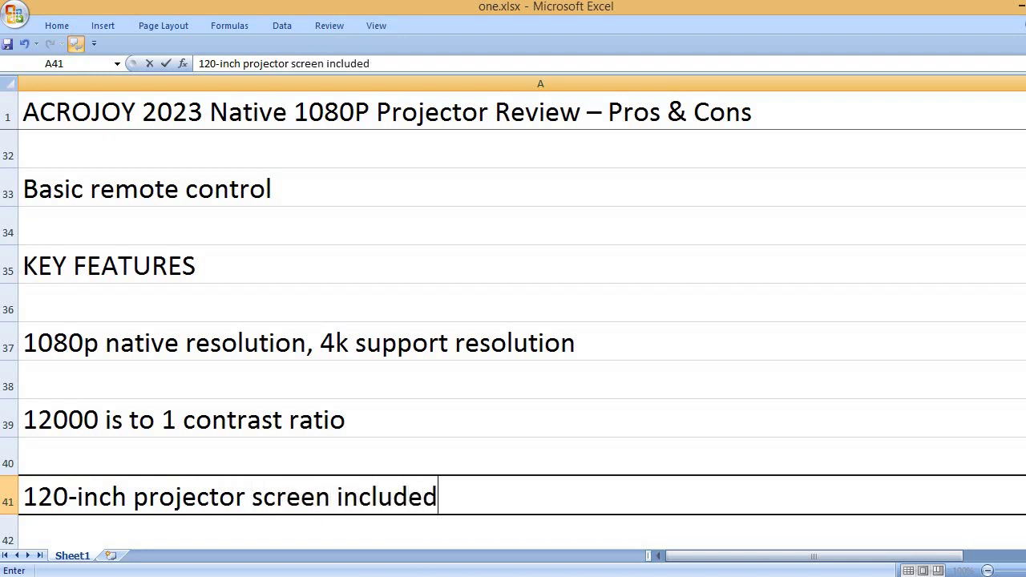
- Add the '5G, 2.4G Wi-Fi connectivity feature' line
key(Return)
key(Return)
text(5G)
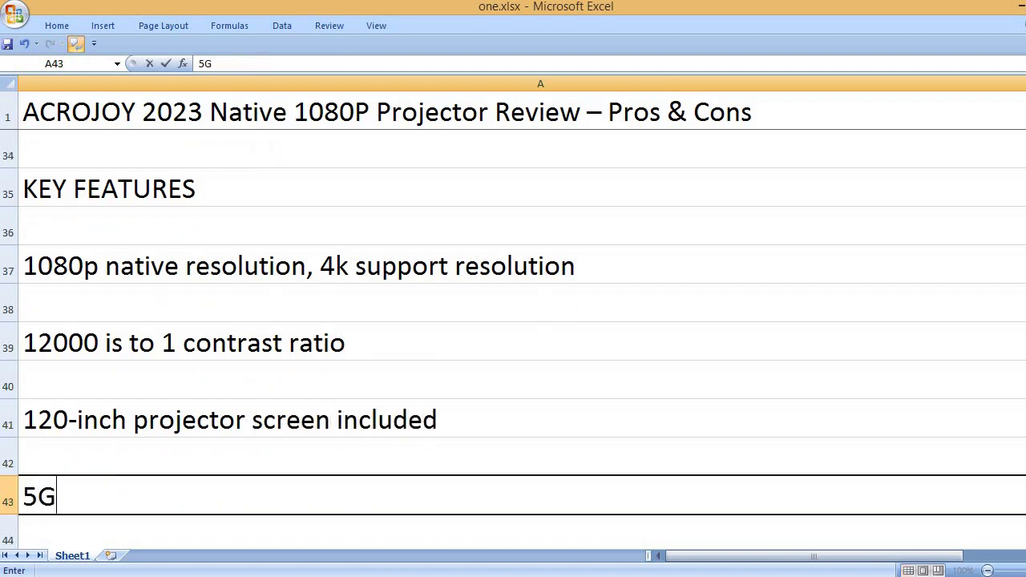
key(BackSpace)
text(G,)
text( 2.4 g)
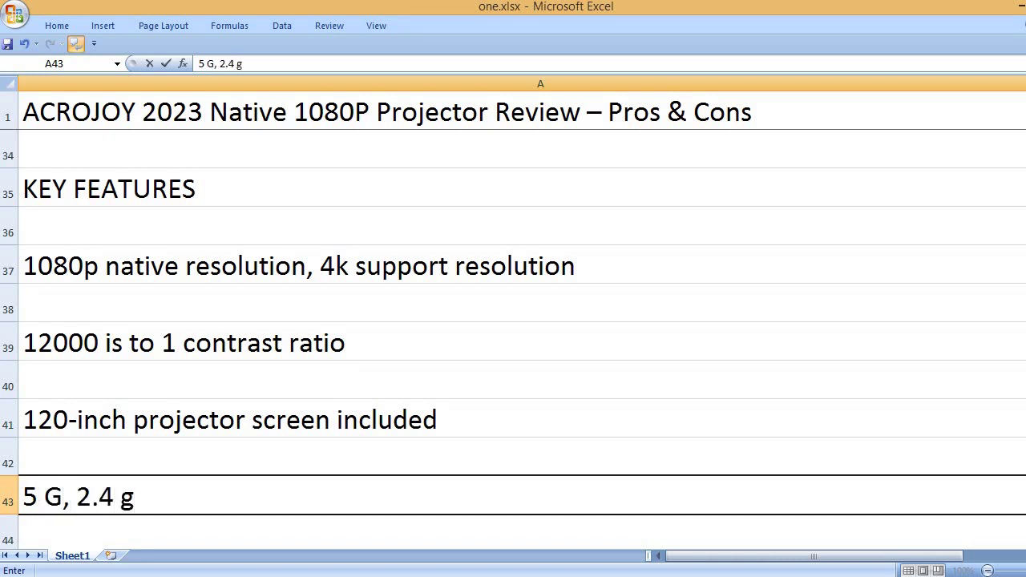
key(BackSpace)
text(G )
text(Wi-)
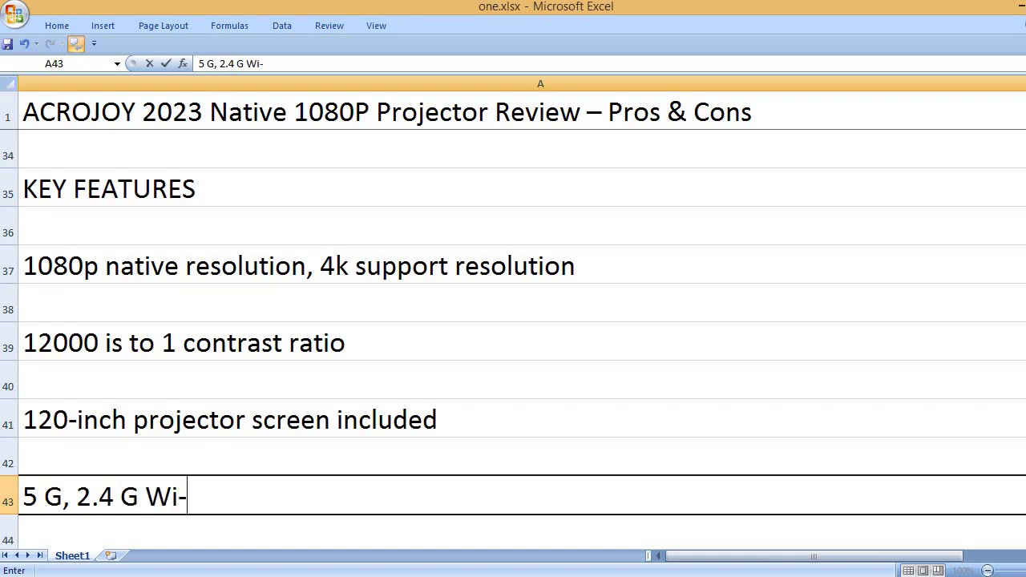
text(Fi connec)
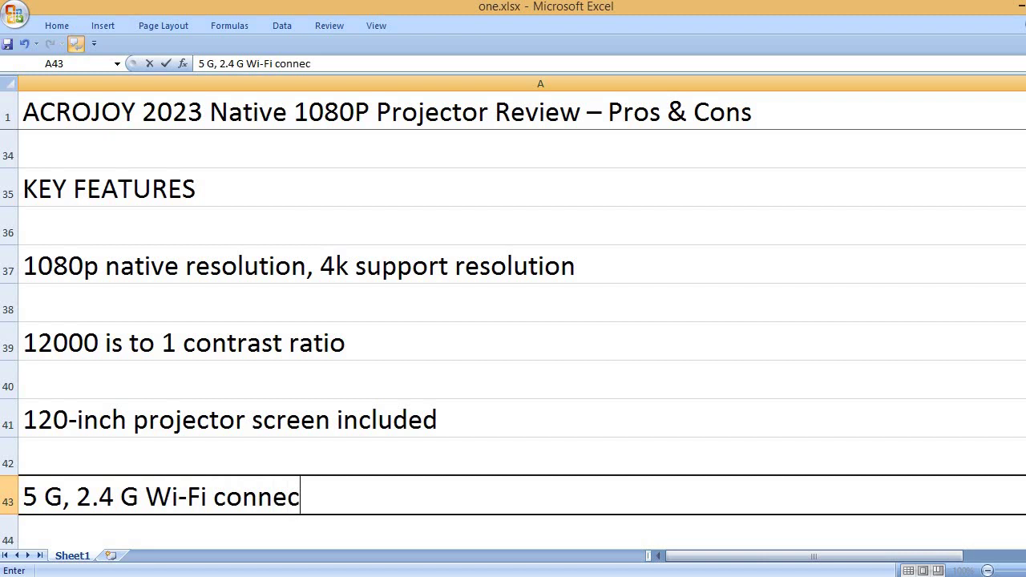
text(tivity feature)
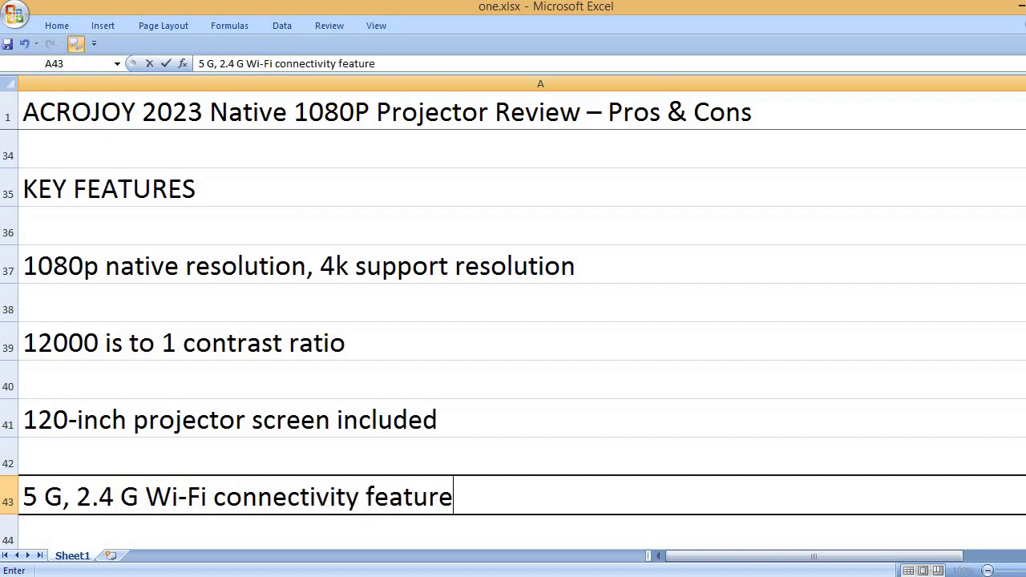
key(Return)
key(Return)
- Add the HDMI/USB/AV/audio-out ports line and '35-inch to 300-inch display size'
text(2)
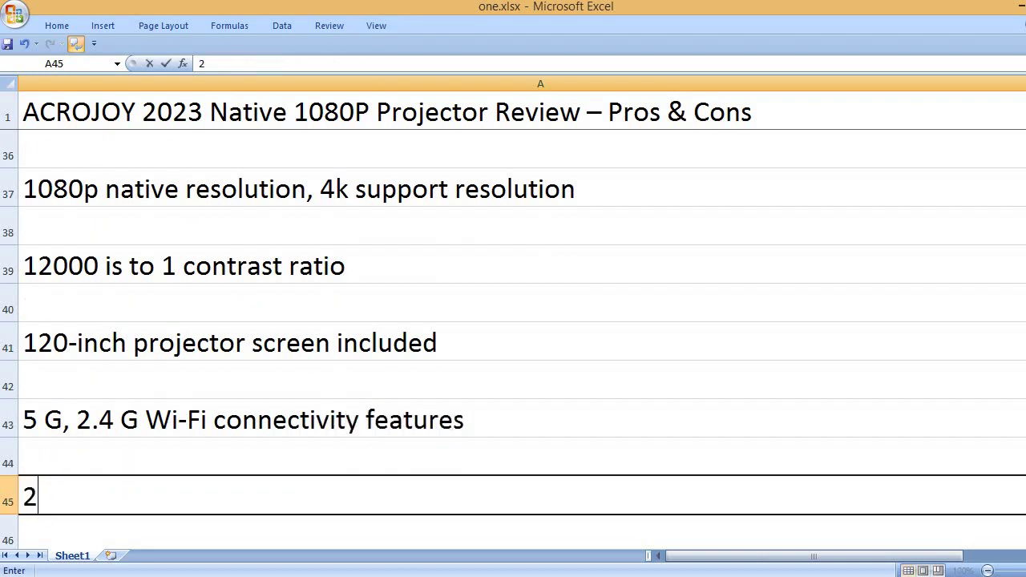
text( x HD)
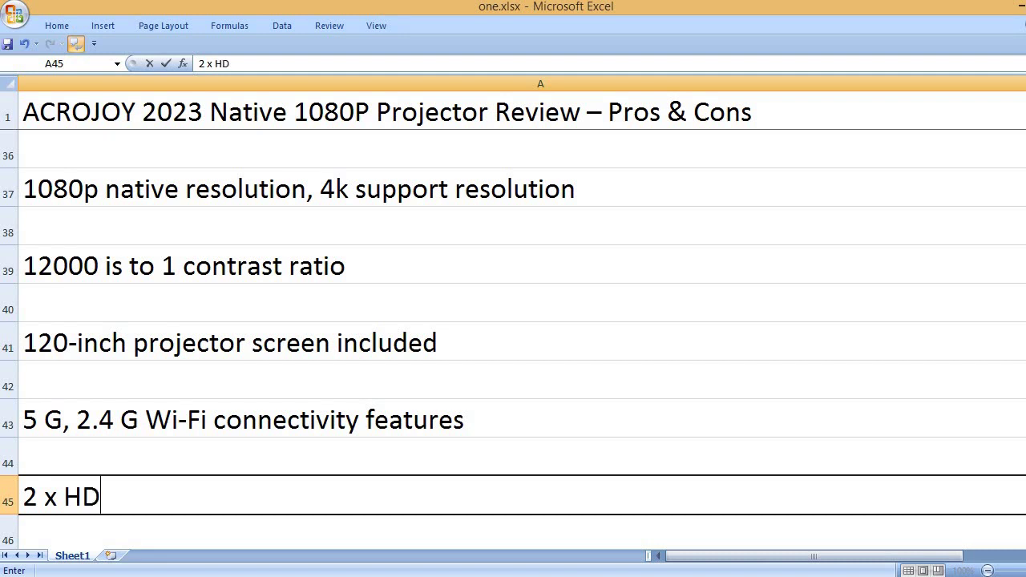
text(MI ports,)
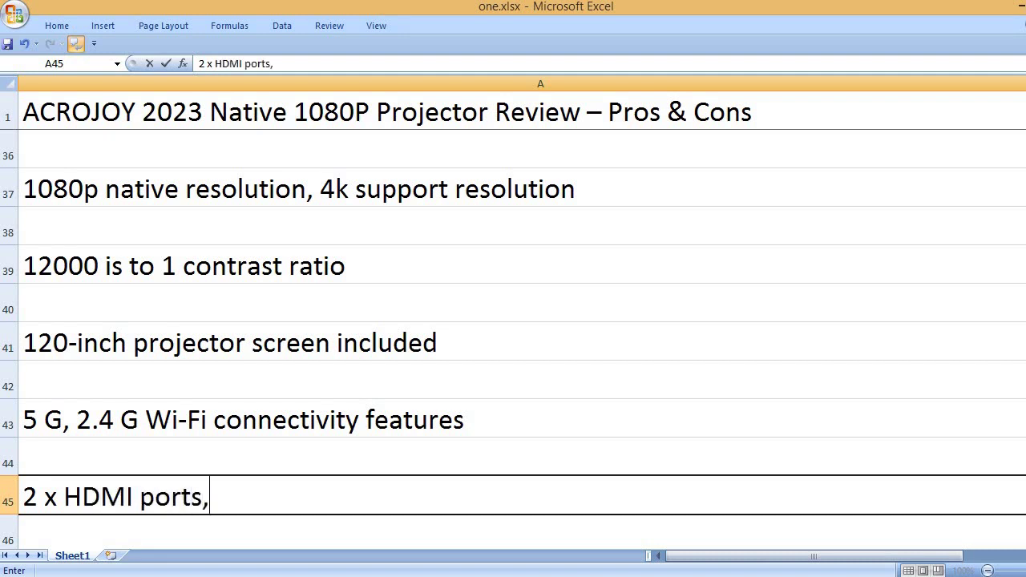
text( USB)
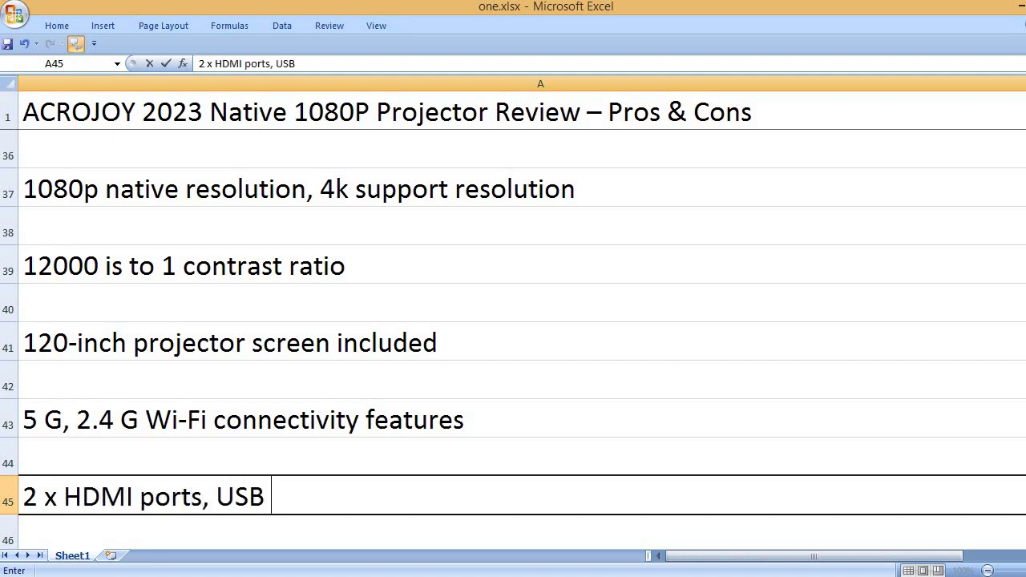
text(port, AV port an)
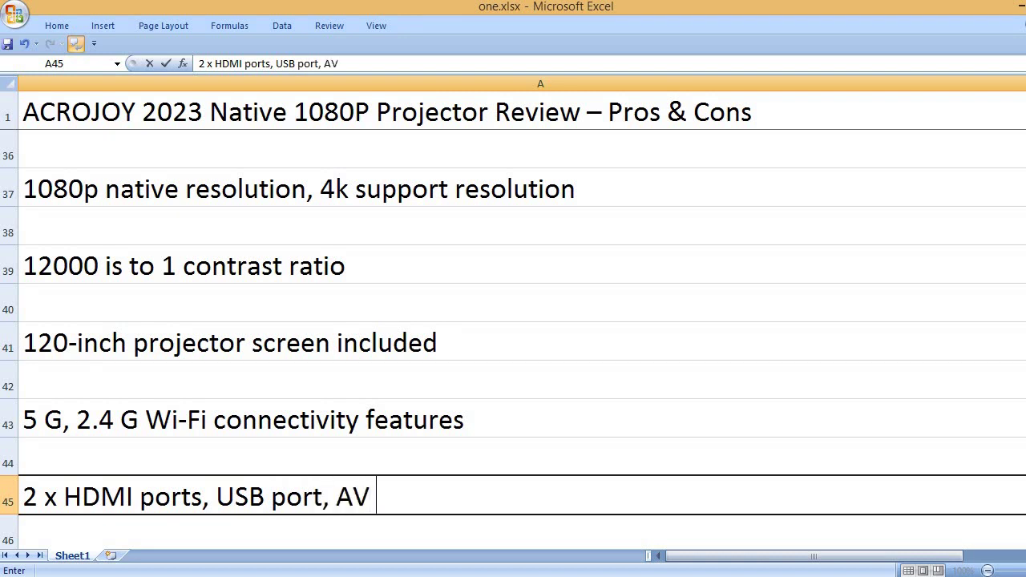
text(d A)
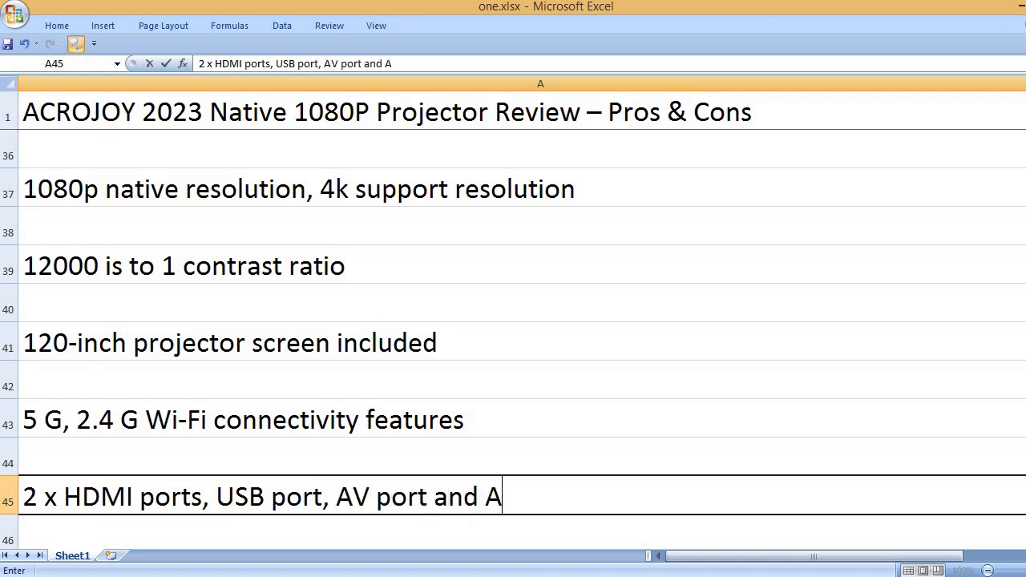
key(BackSpace)
text(audio o)
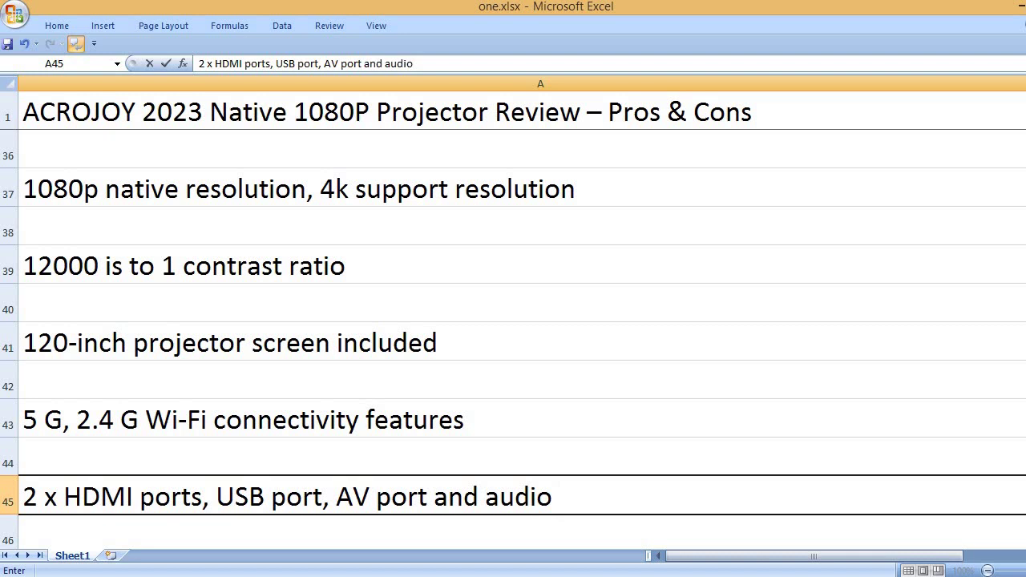
text(ut port)
key(Return)
key(Return)
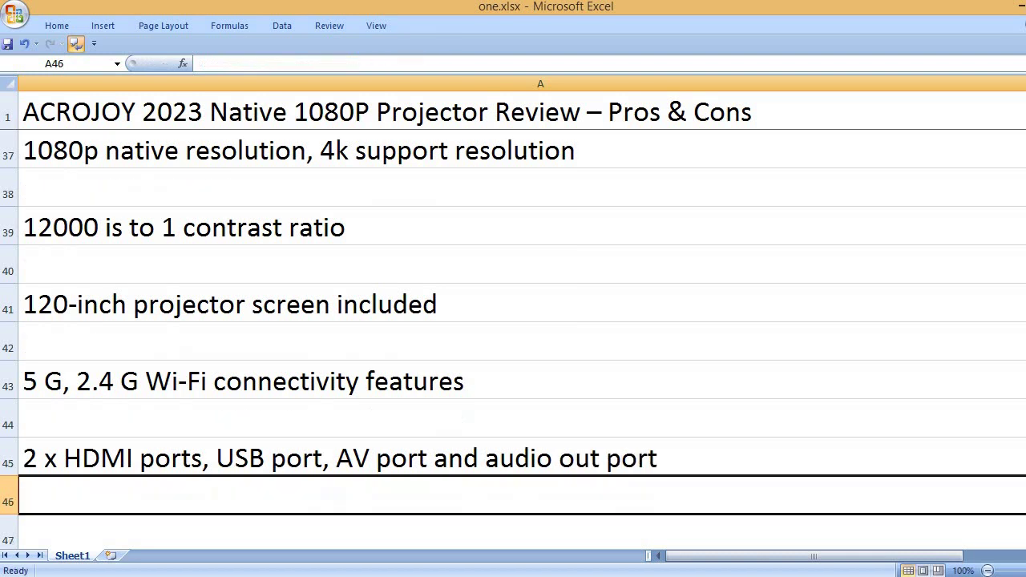
text(35)
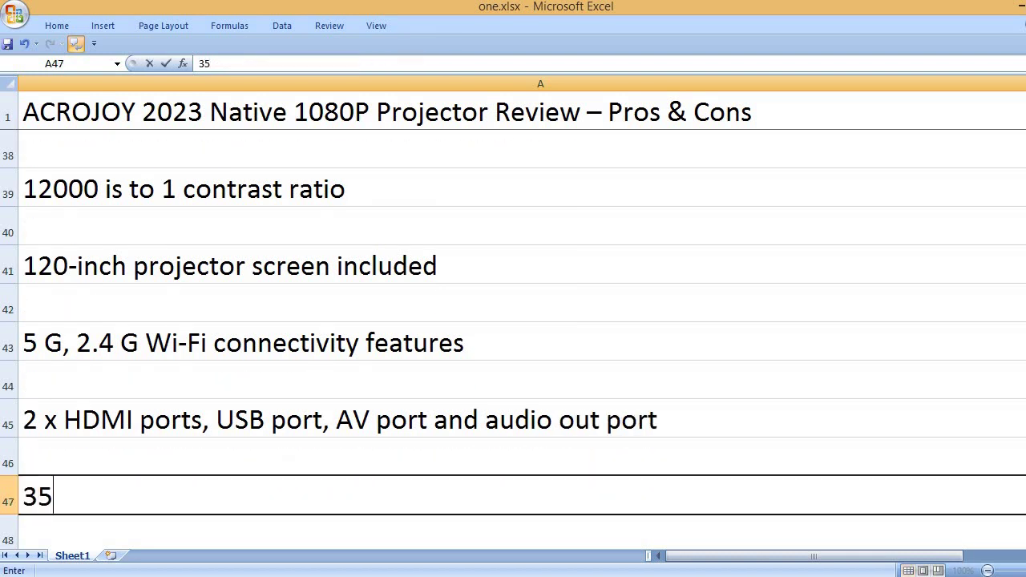
text(-inch to )
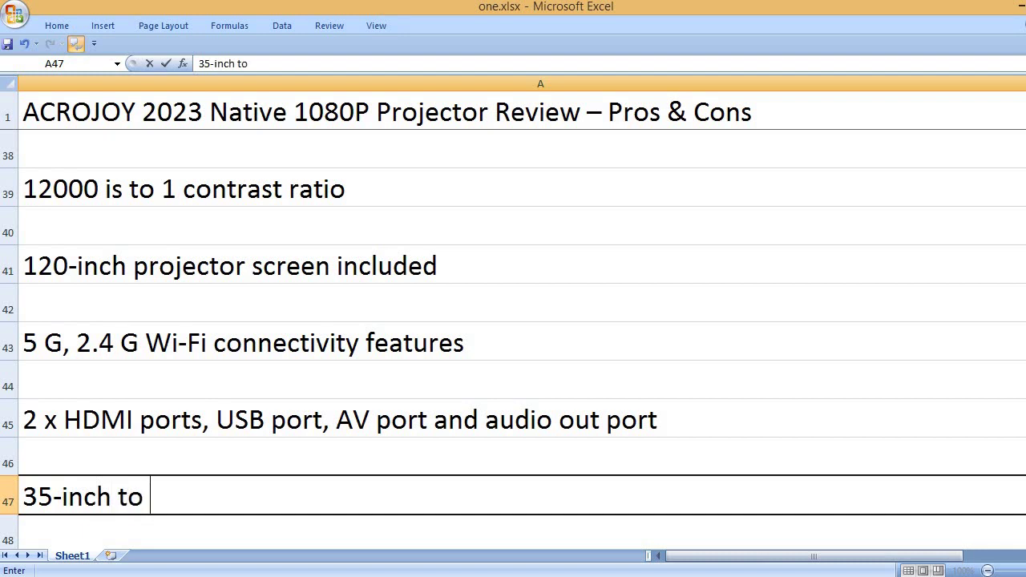
text(300)
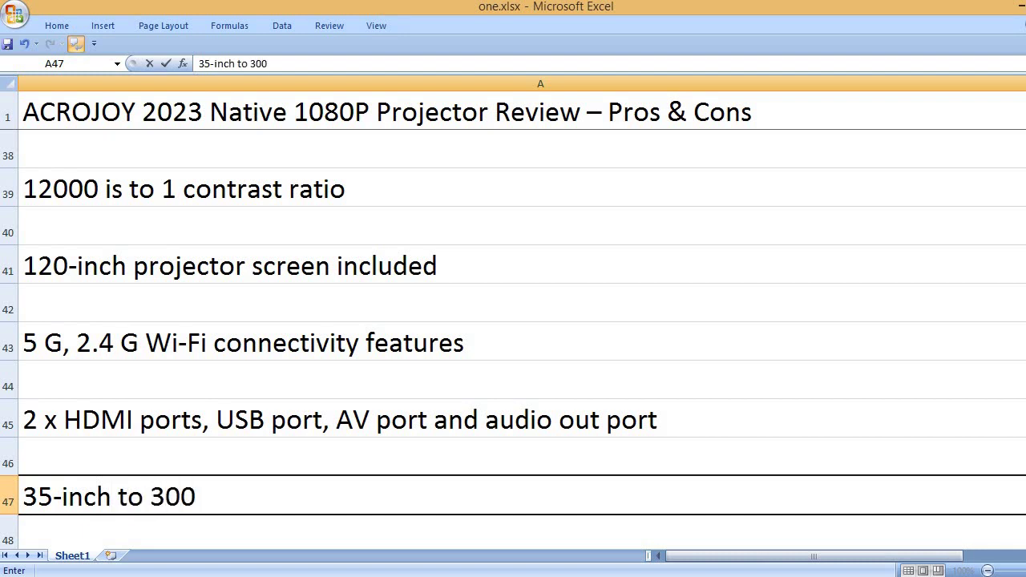
text(-inch )
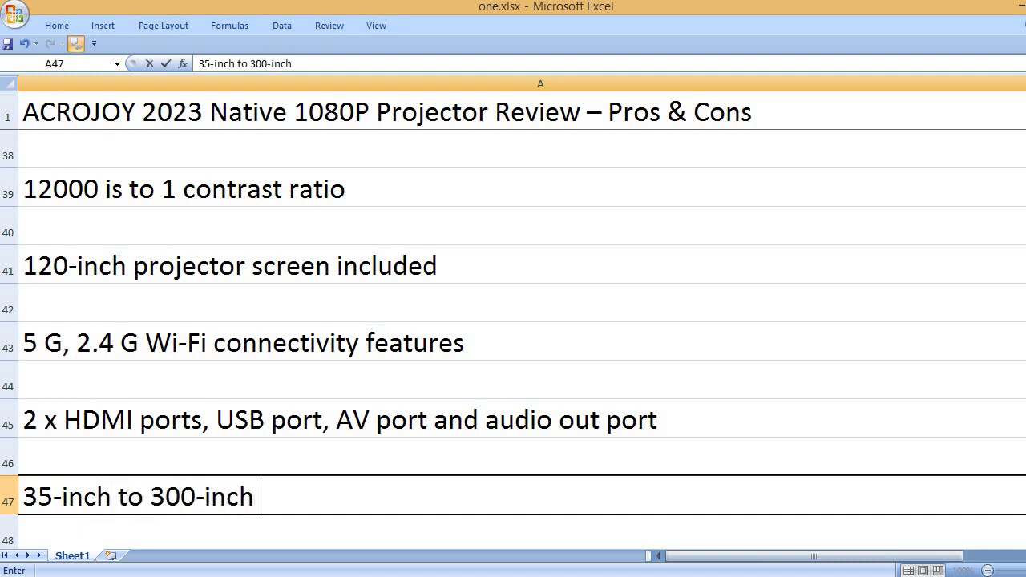
text(display size)
key(Return)
key(Return)
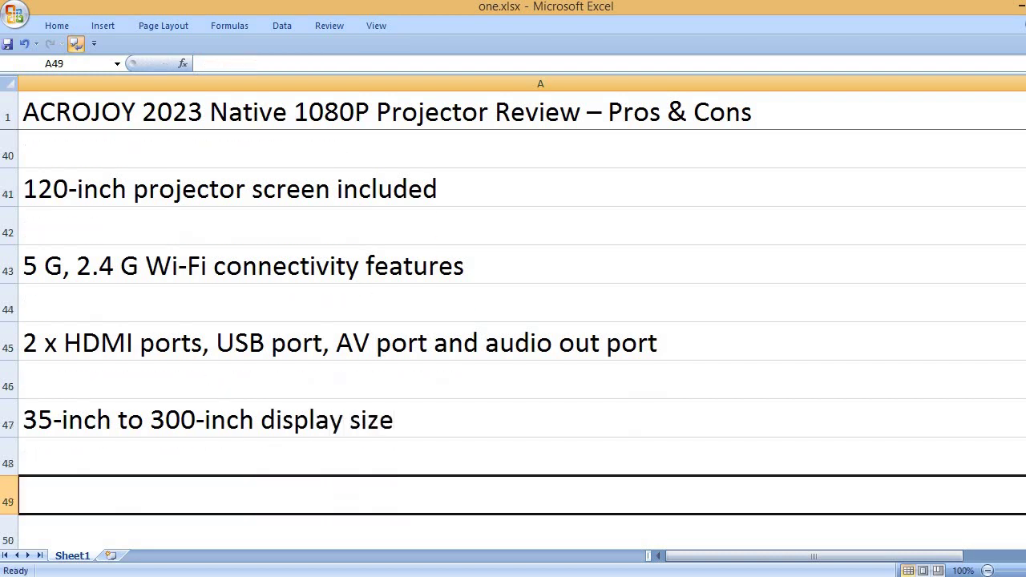
- Add '50% zoom function' and the 4 to 35 feet projection distance line
text(50)
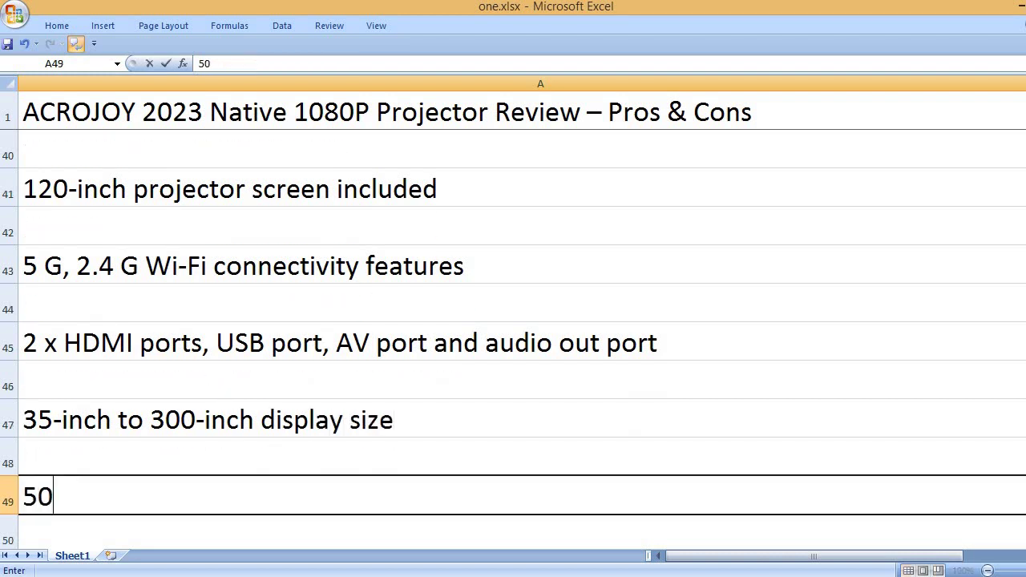
text(% zoom functi)
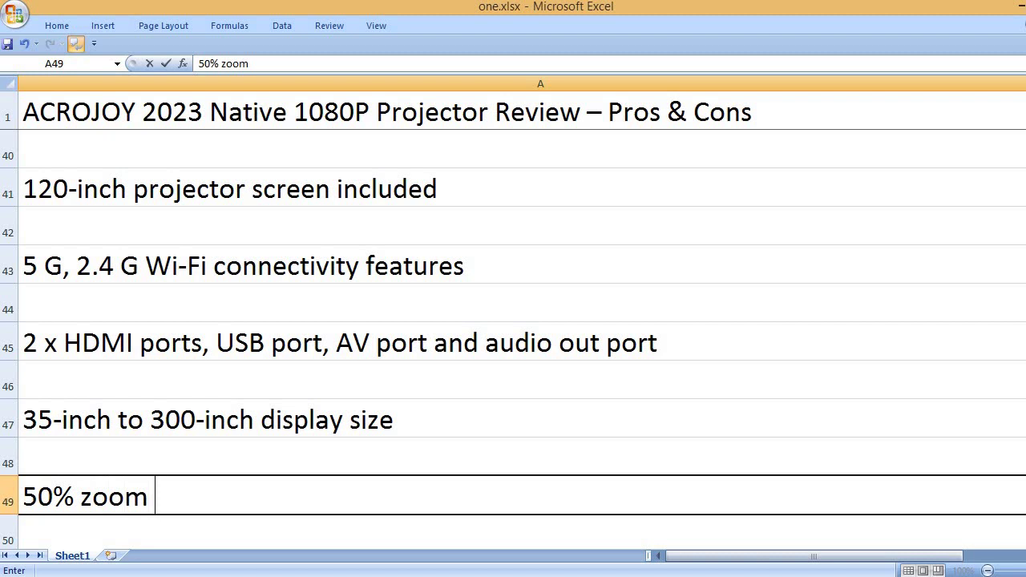
text(on)
key(Return)
key(Return)
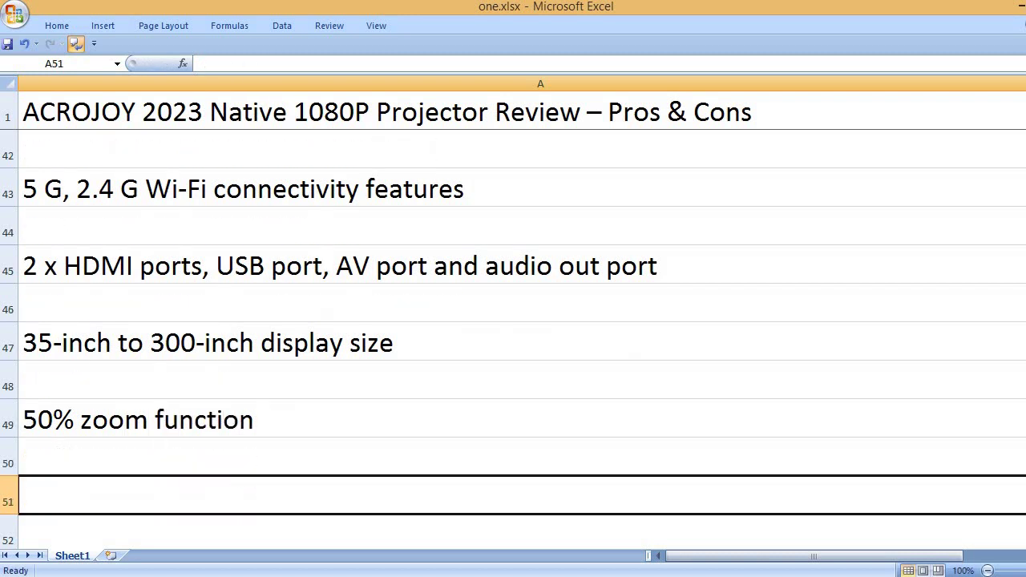
text(4 feet to 3)
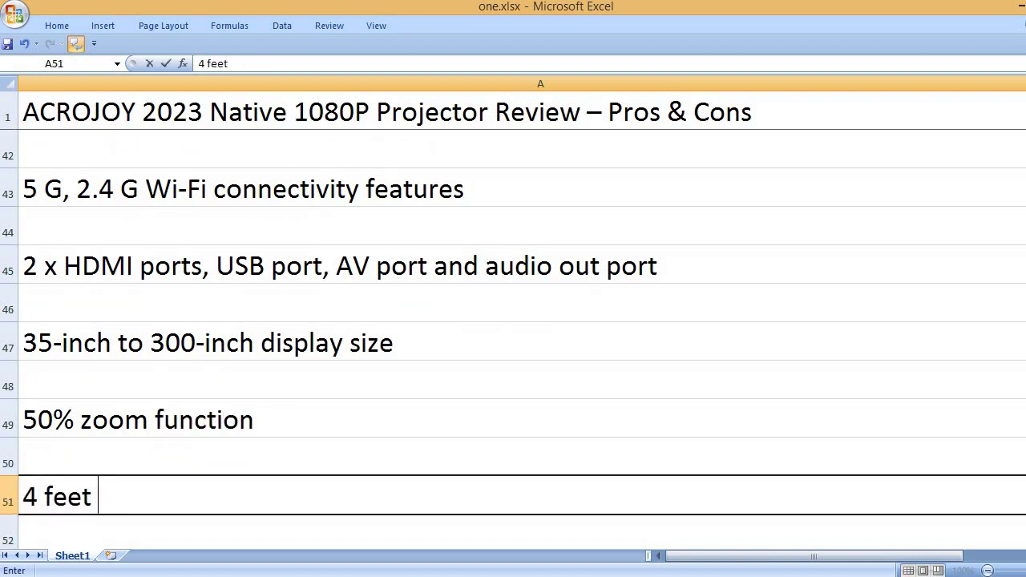
text(5 f)
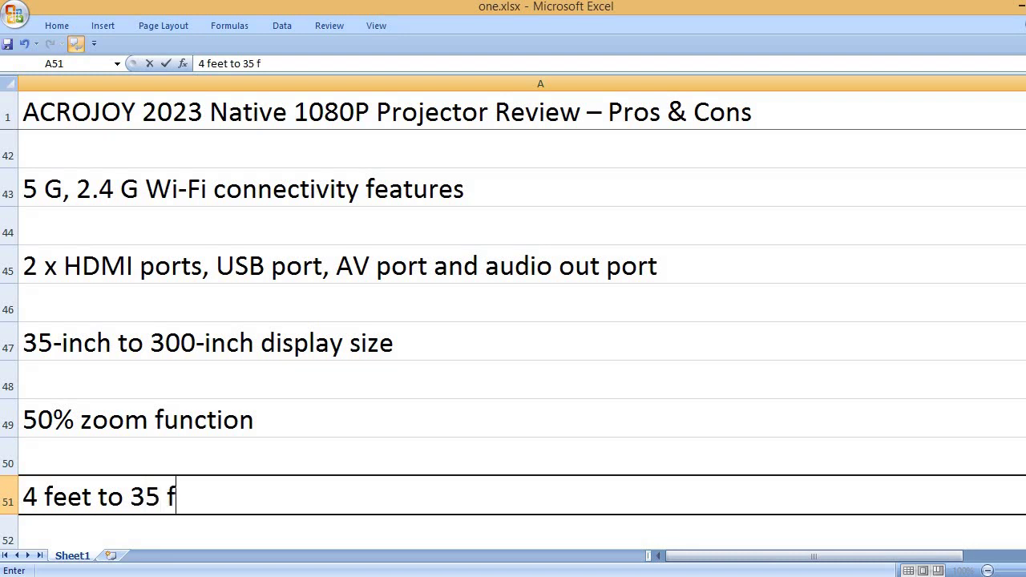
text(eet d)
key(BackSpace)
text(projection dis)
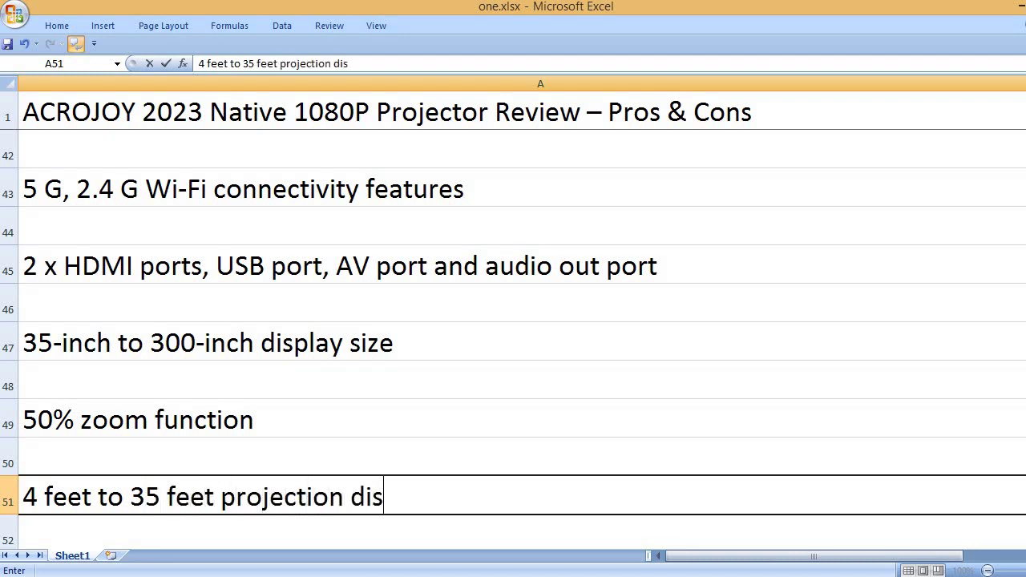
text(tance)
- Add '3 years warranty', 'Lifetime professional technical support', 'Acrojoy brand name' and 'All the accessories are included'
key(Return)
key(Return)
text(3)
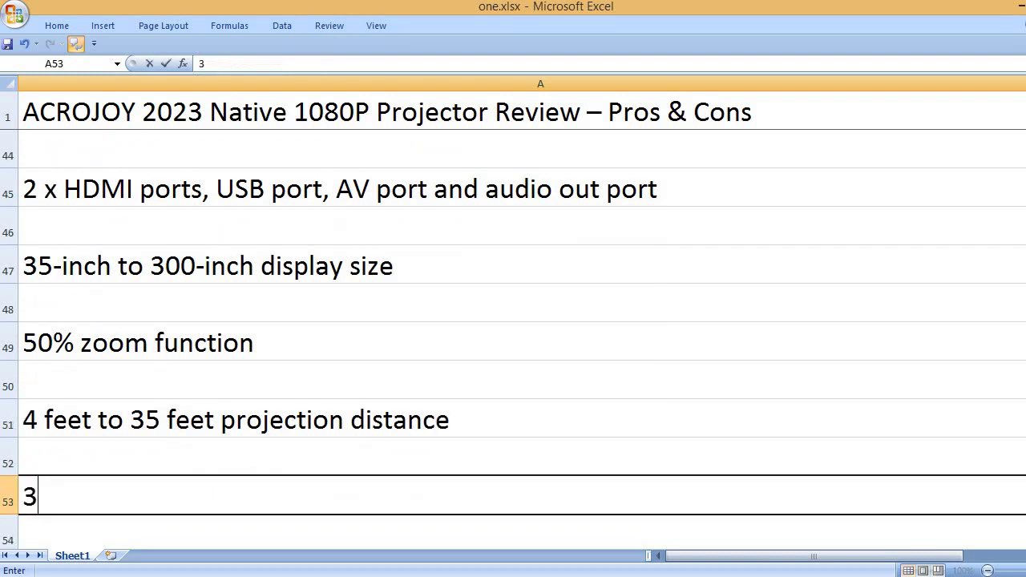
text( years )
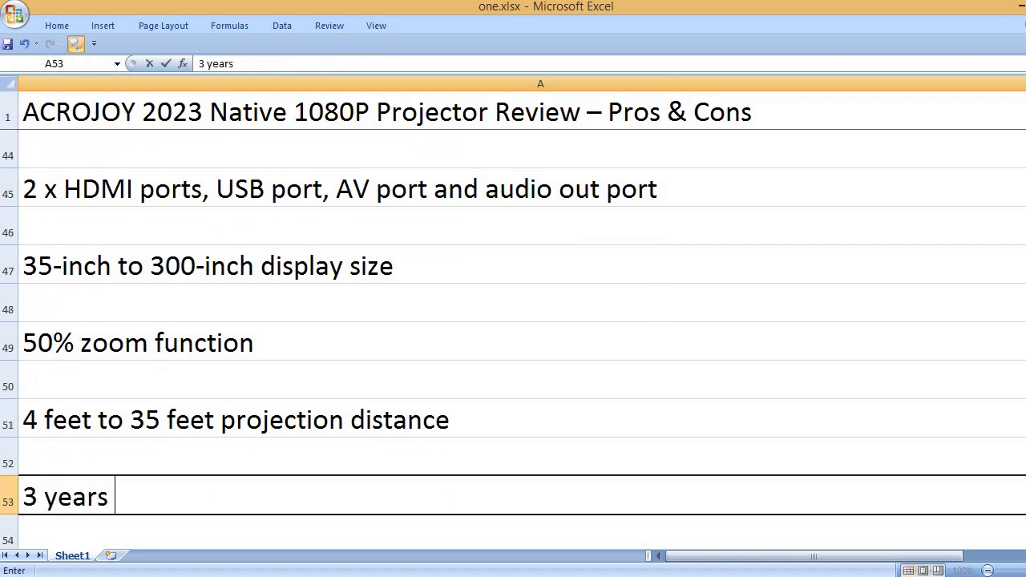
text(warranty)
key(Return)
key(Return)
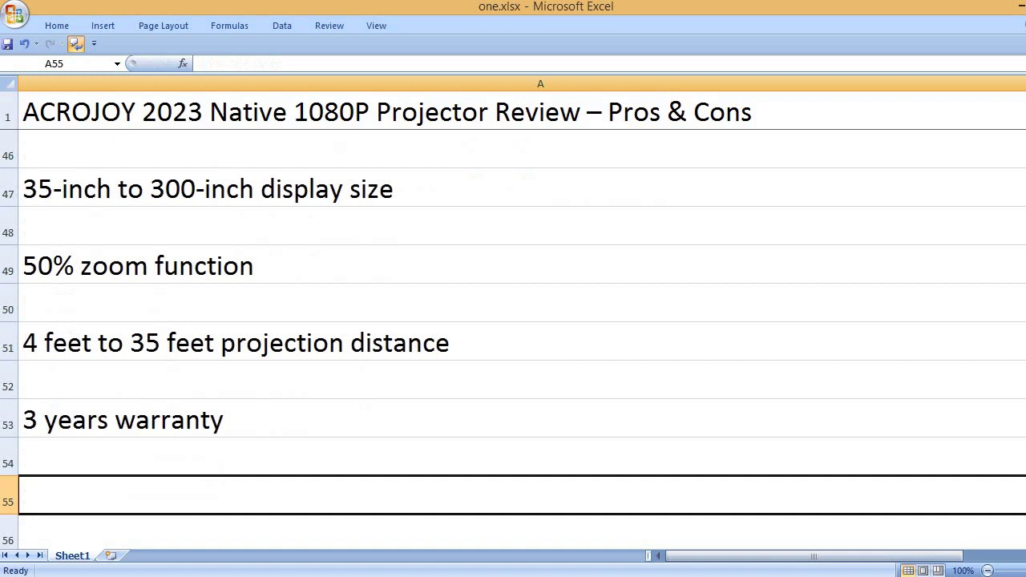
text(Lifeti)
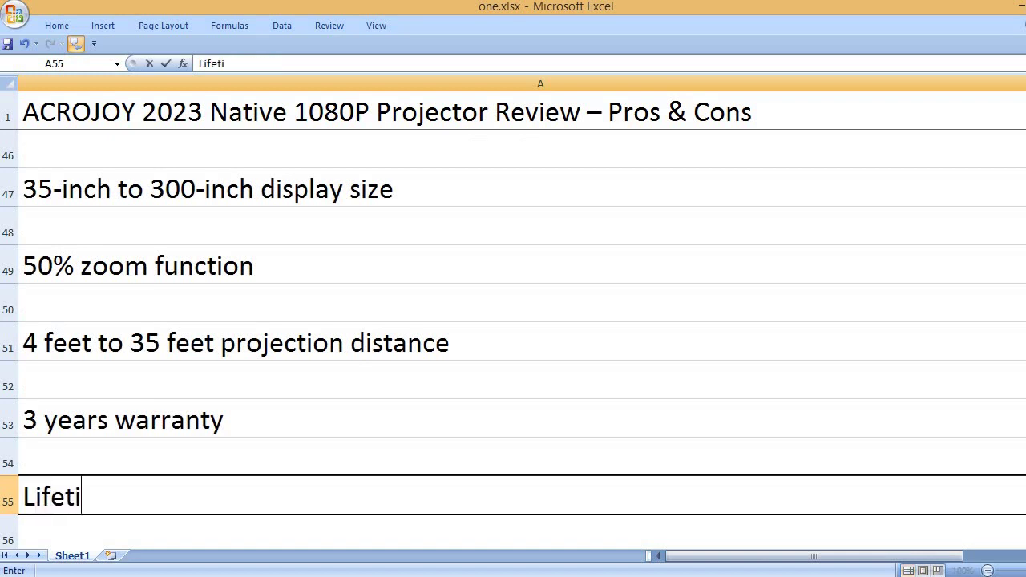
text(me professiona)
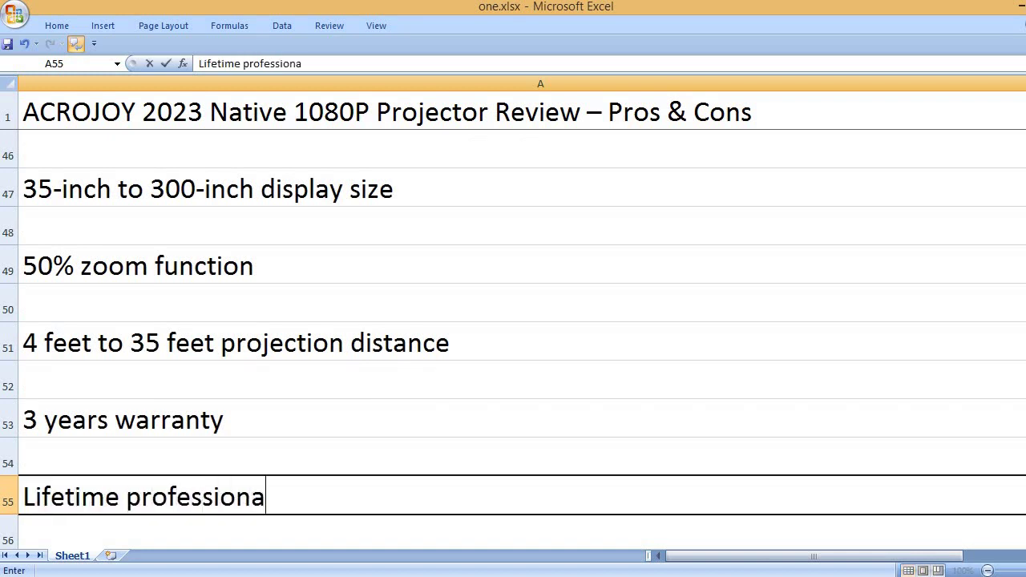
text(l technical su)
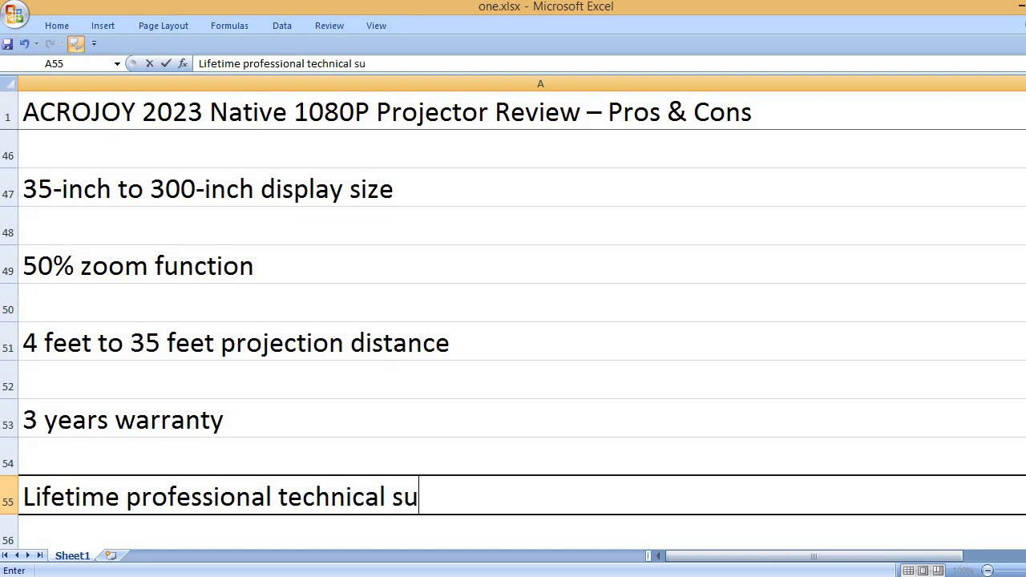
text(pport)
key(Return)
key(Return)
text(Acr)
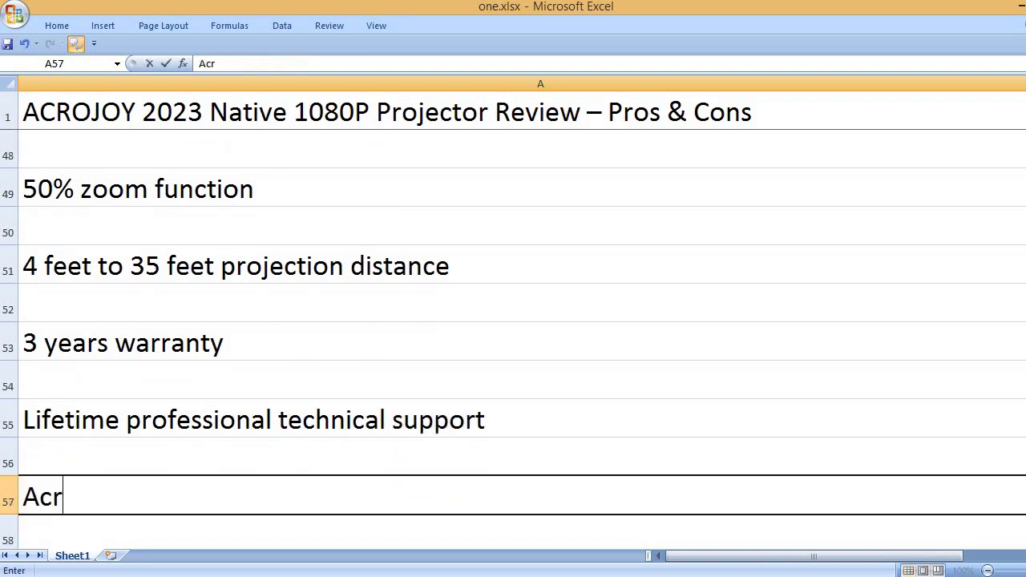
text(ojoy brand )
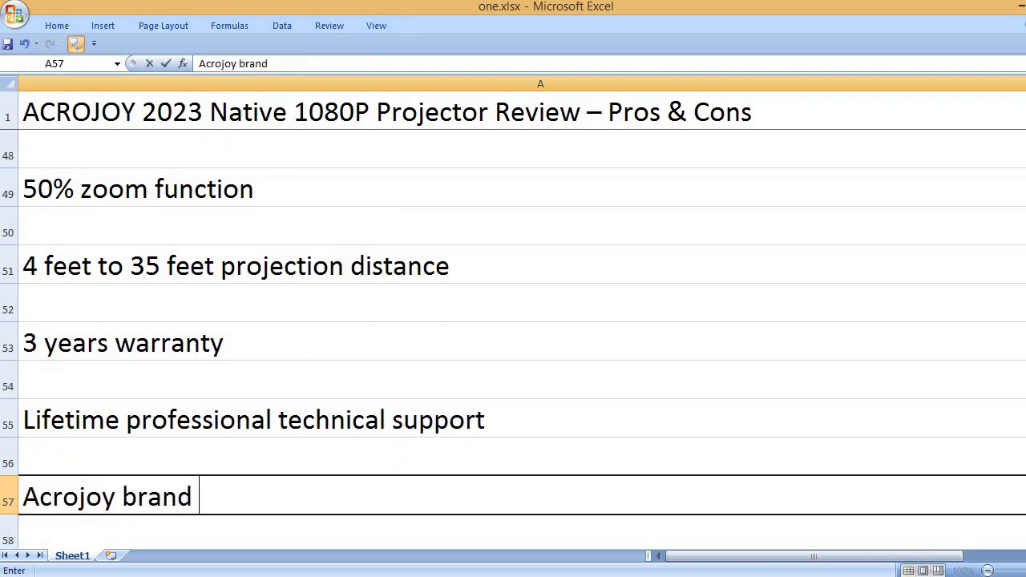
text(name)
key(Return)
key(Return)
text(All)
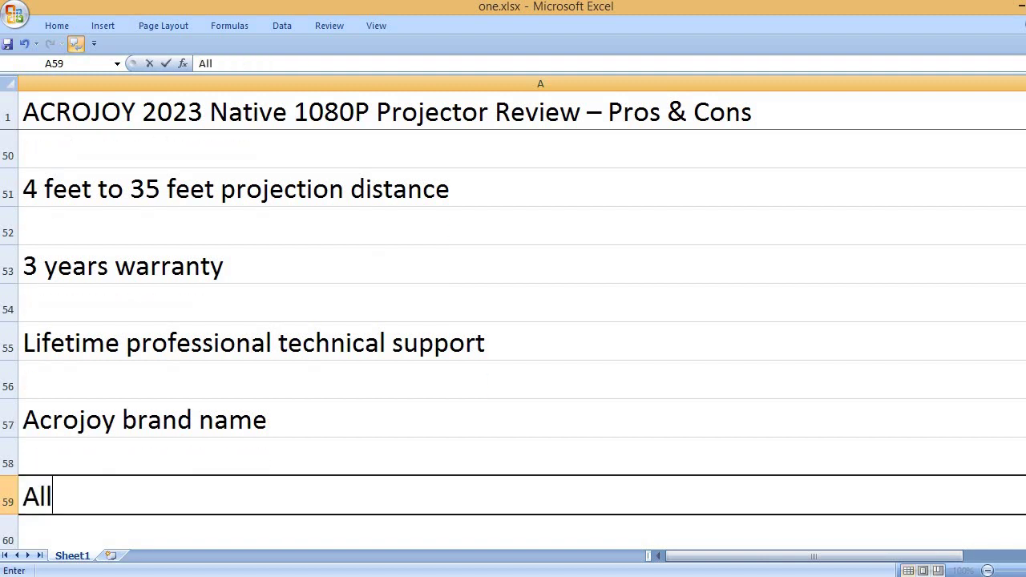
text( the accesso)
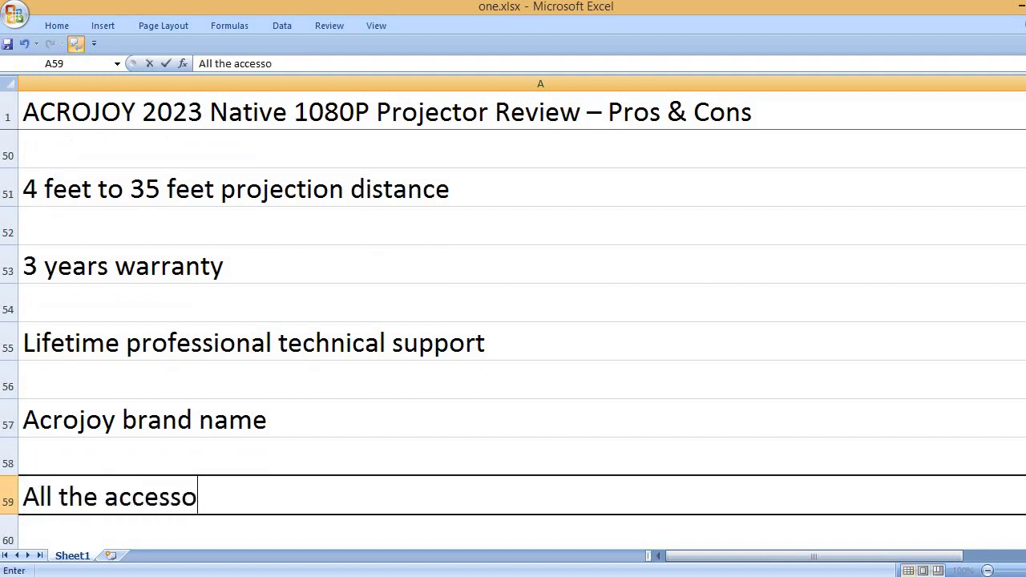
text(ries are include)
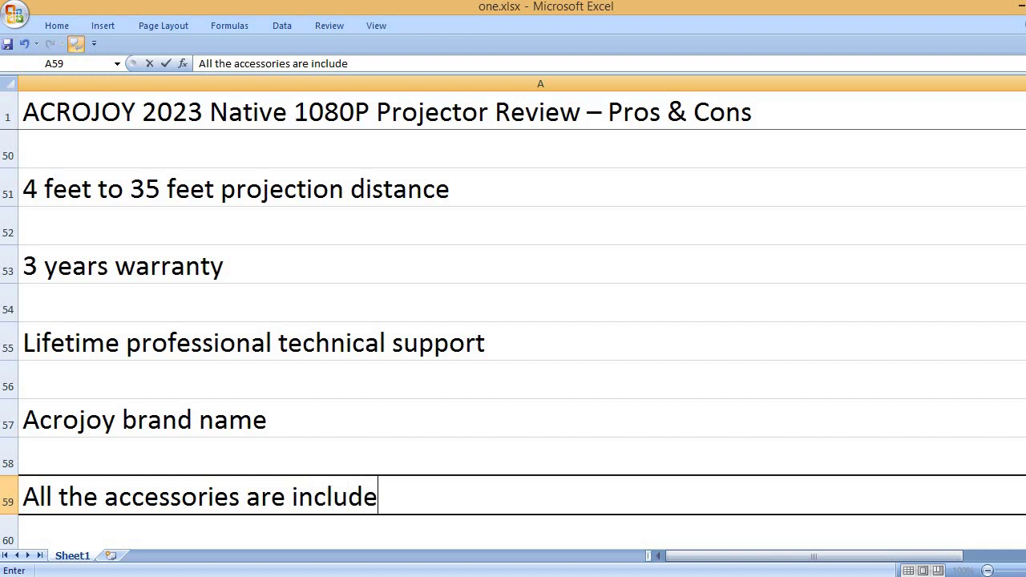
text(d)
key(Return)
key(Return)
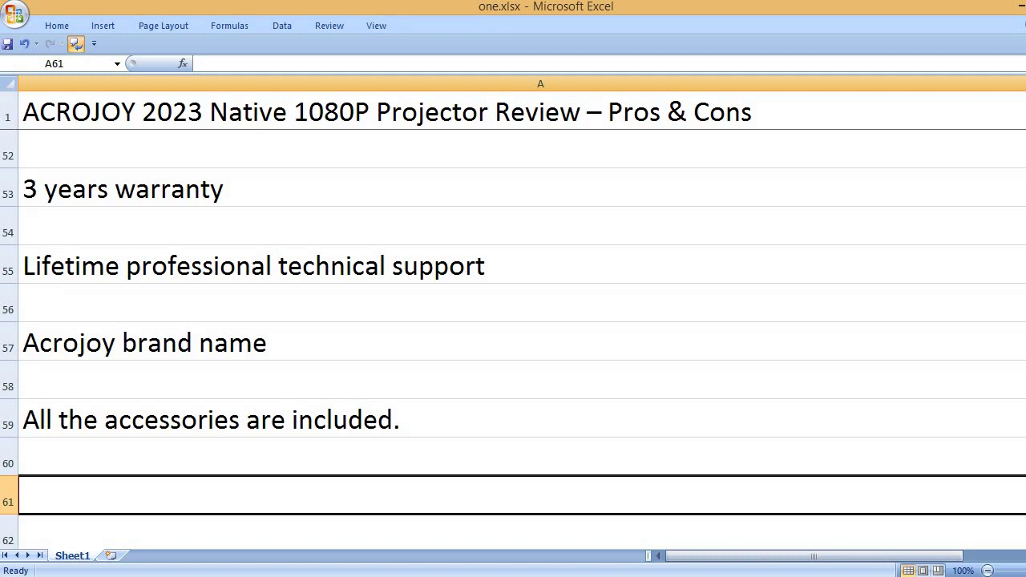
- Enter '6.76 pounds weight' in A61 and '12.5 x 9.5 x 6.5 inches product dimensions' in A63
text(6.76)
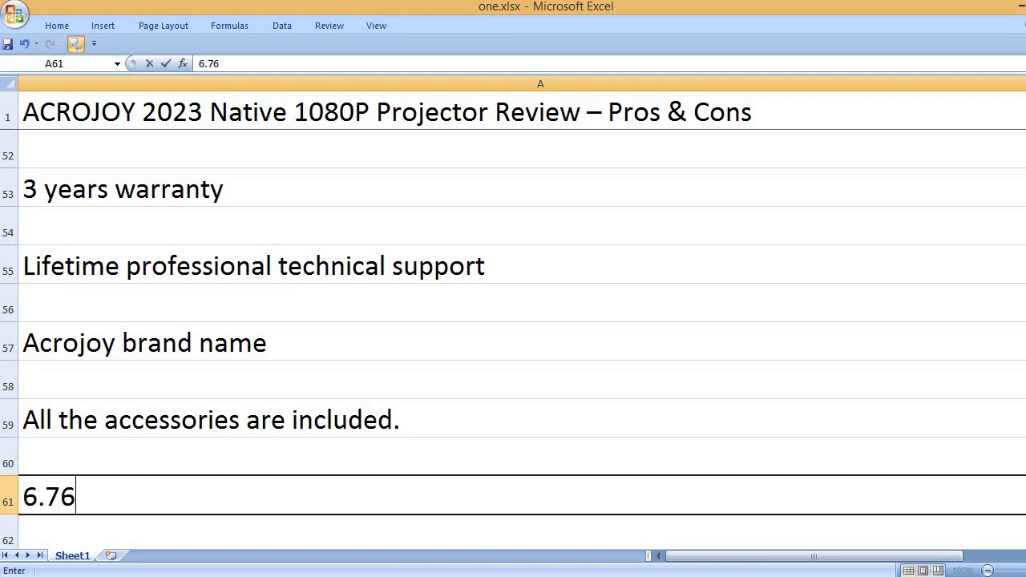
text( pounds )
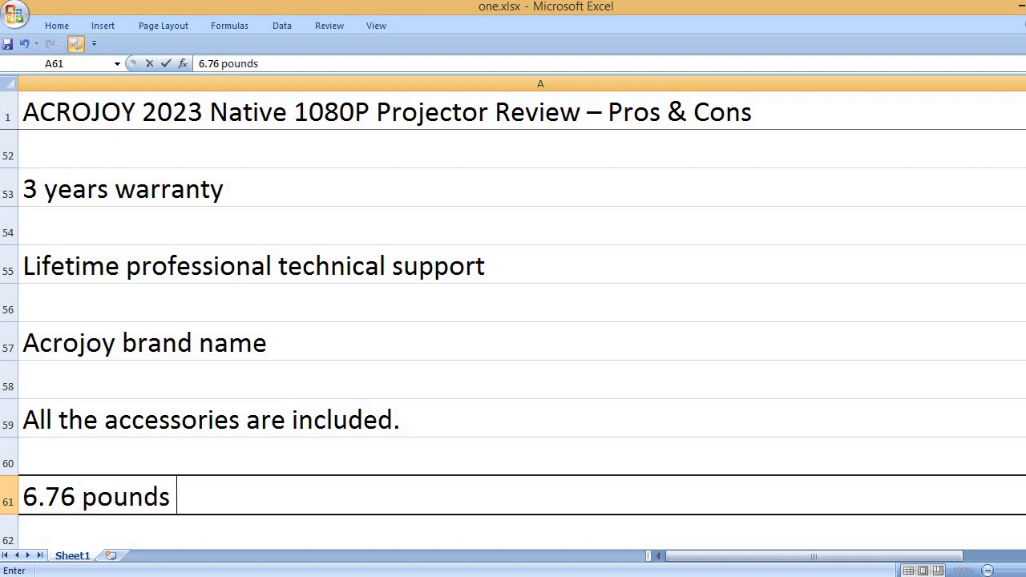
text(weight)
key(Return)
key(Return)
text(1)
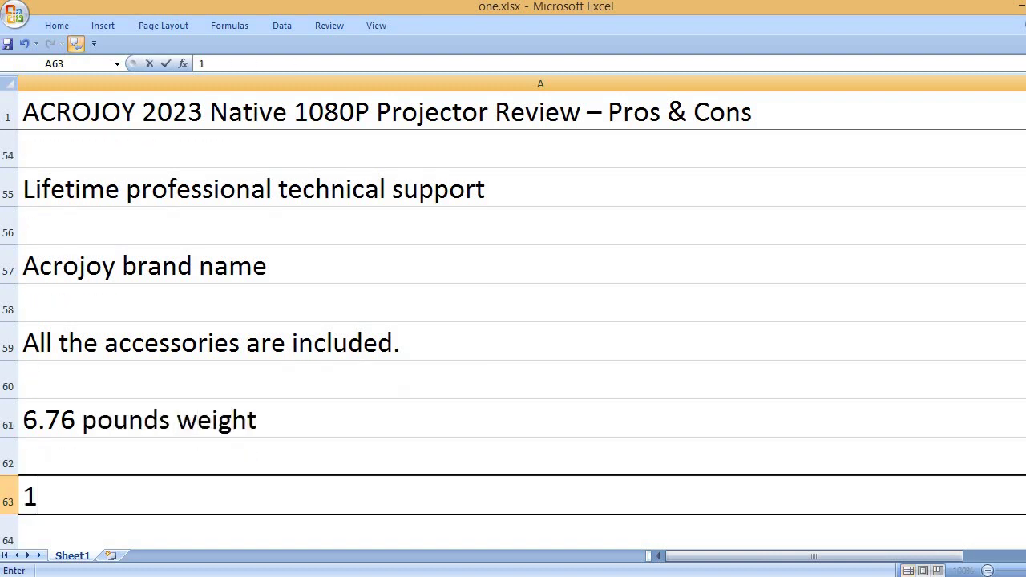
text(2.5 x )
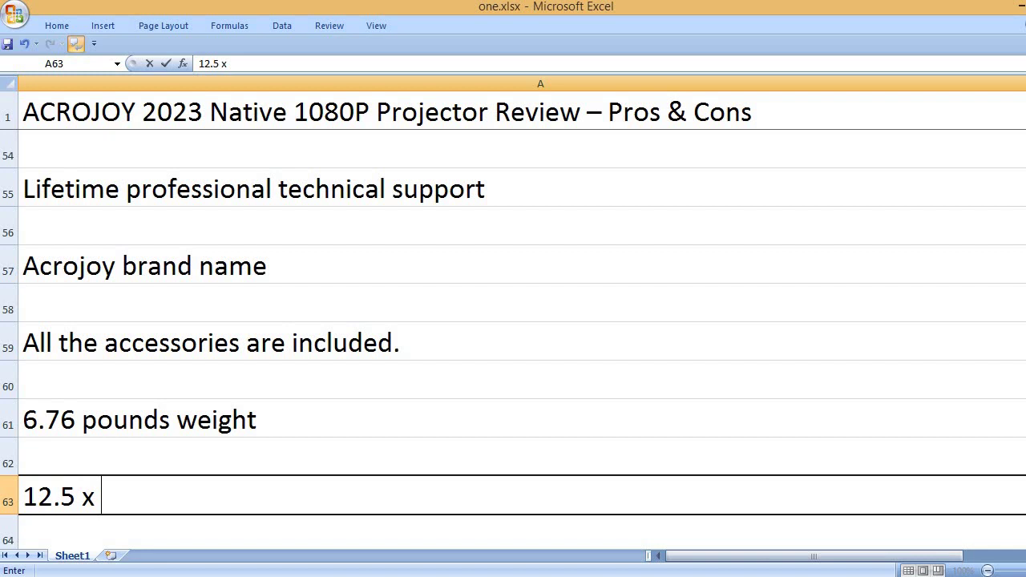
text(9.5 x 6)
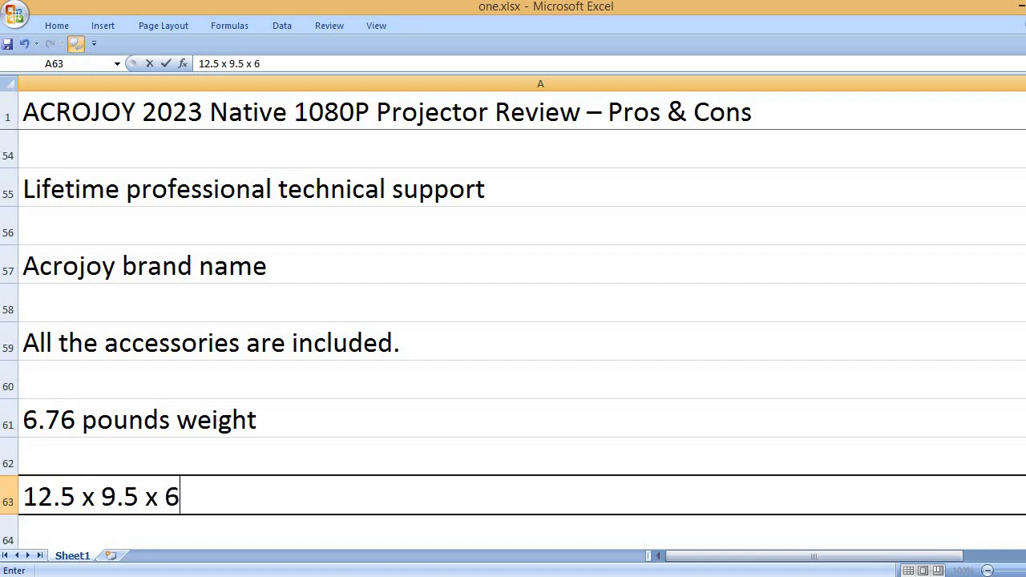
text(.5 inches produc)
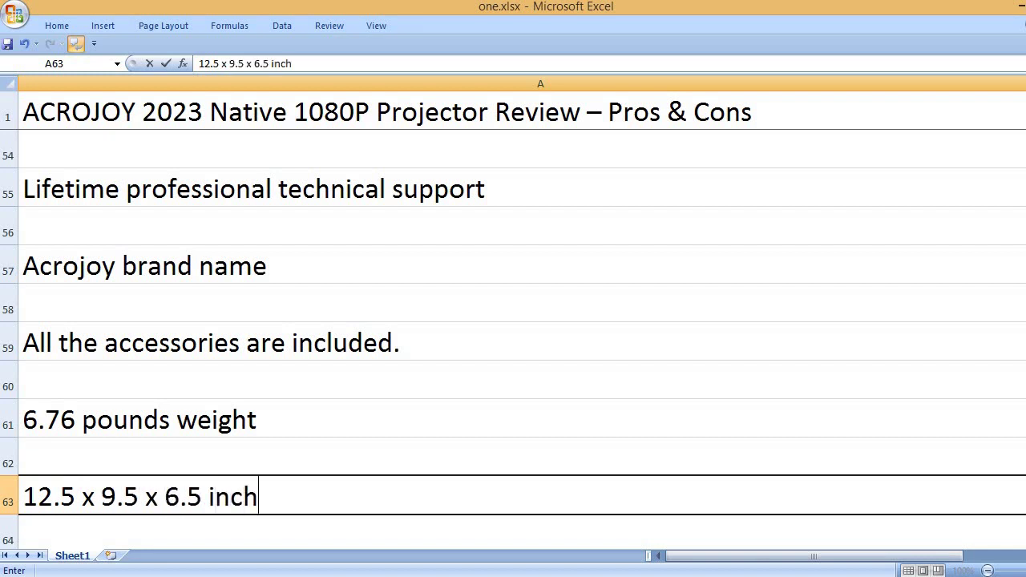
text(t dimensions)
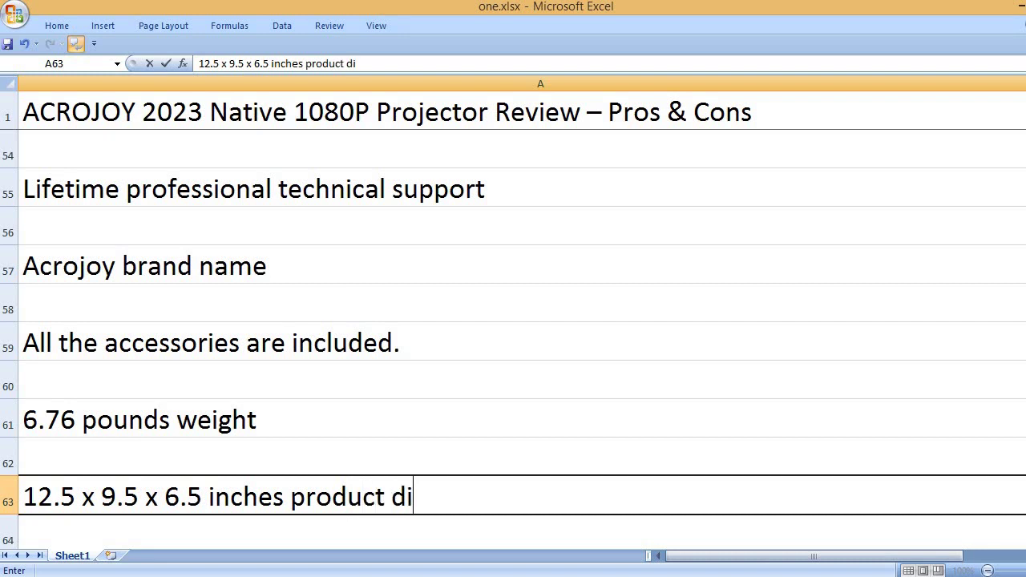
key(Return)
key(Return)
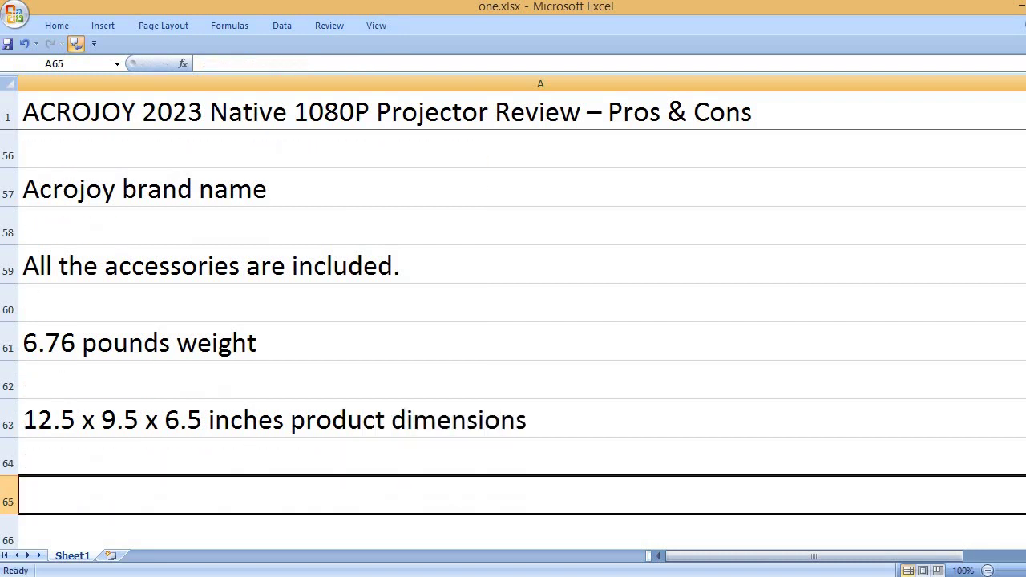
- Type 'That's it, please like, comment and subscribe to my channel.' into A65
text(That)
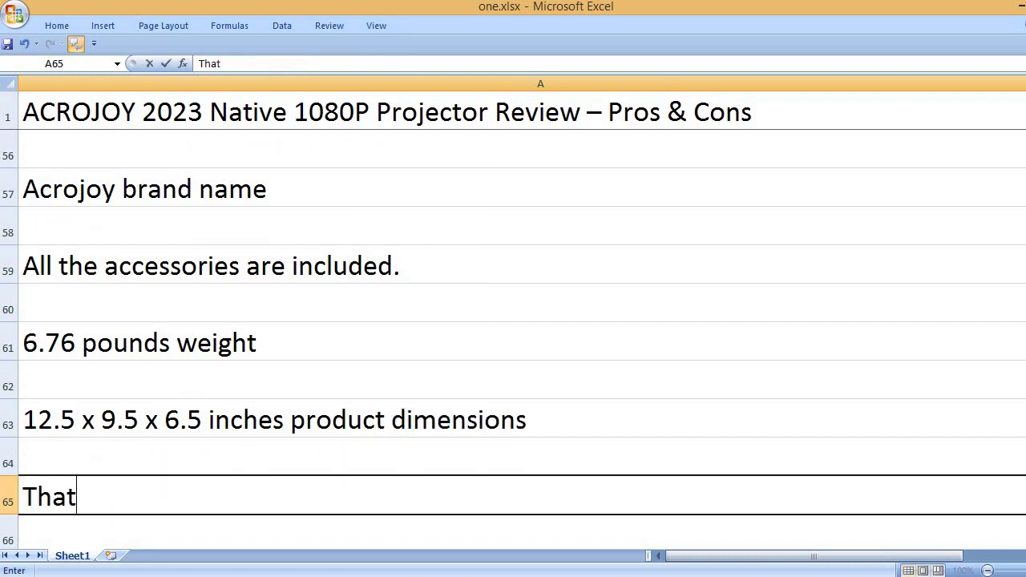
text('s it, please)
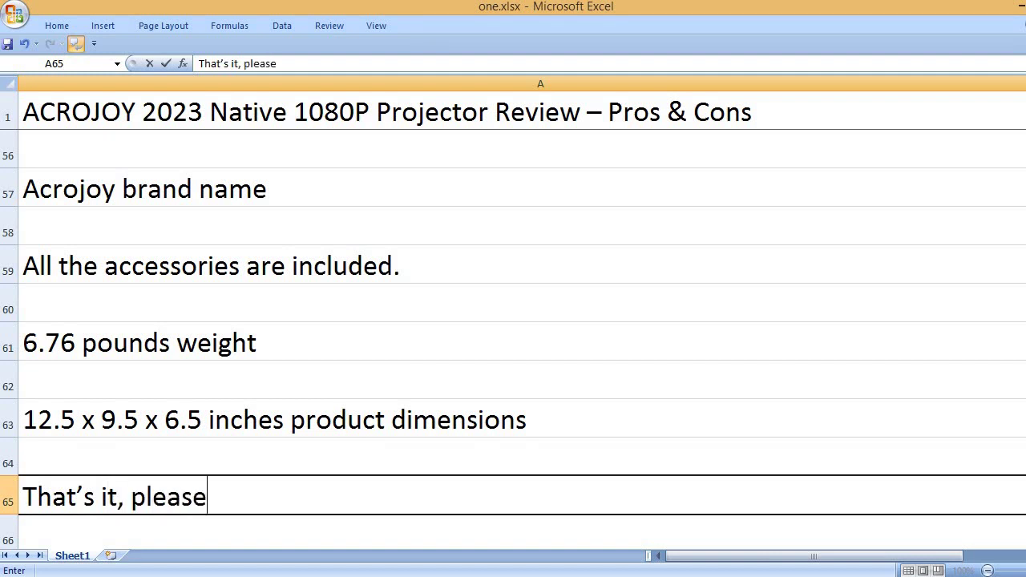
text( like, commen)
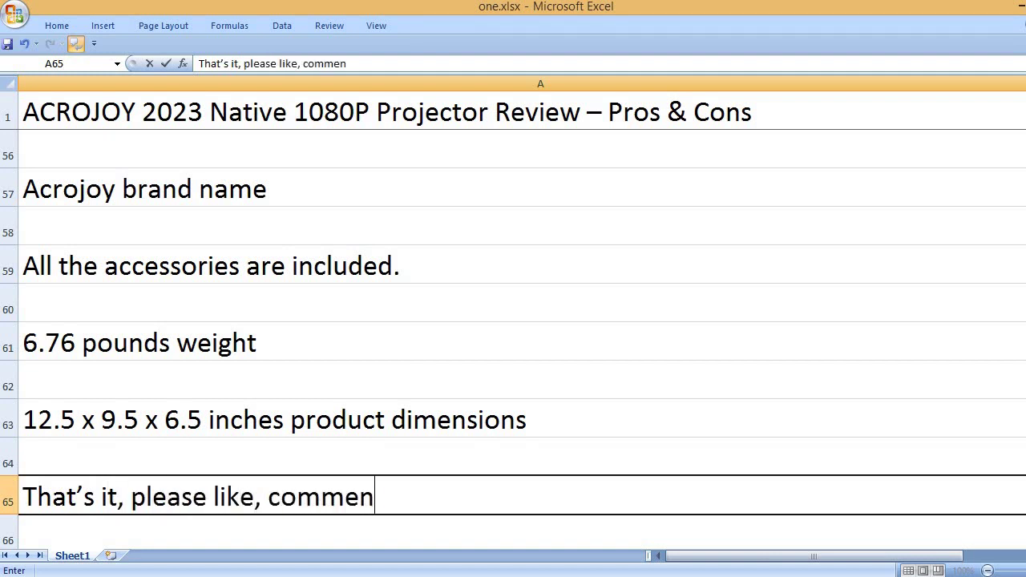
text(t and subscri)
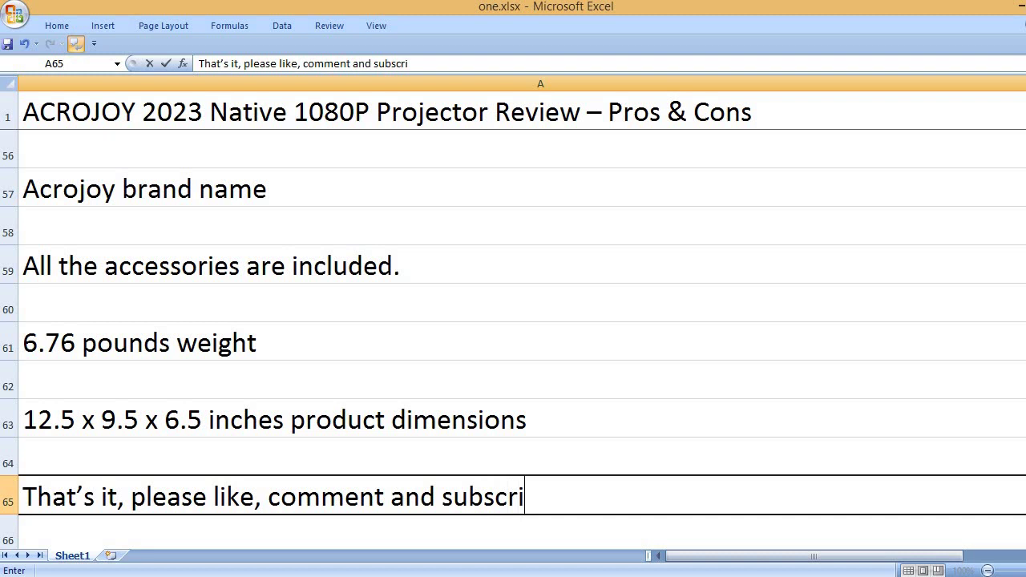
text(be to my channel)
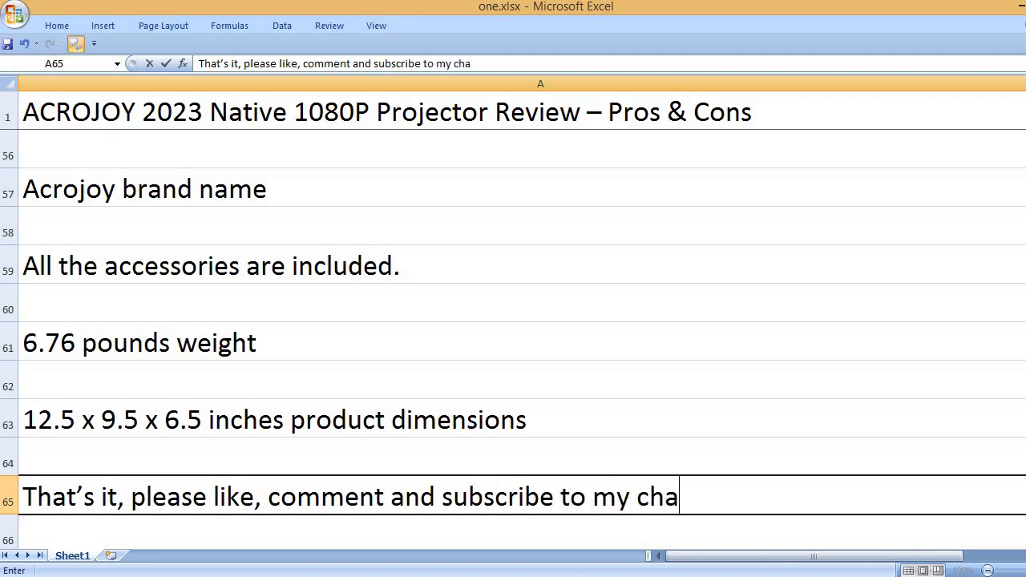
key(Return)
key(Return)
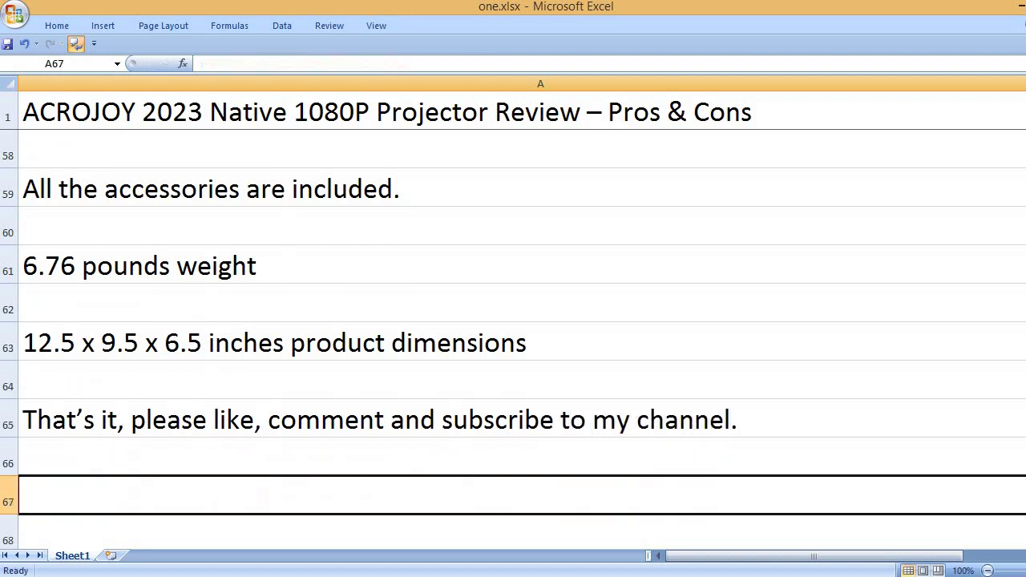